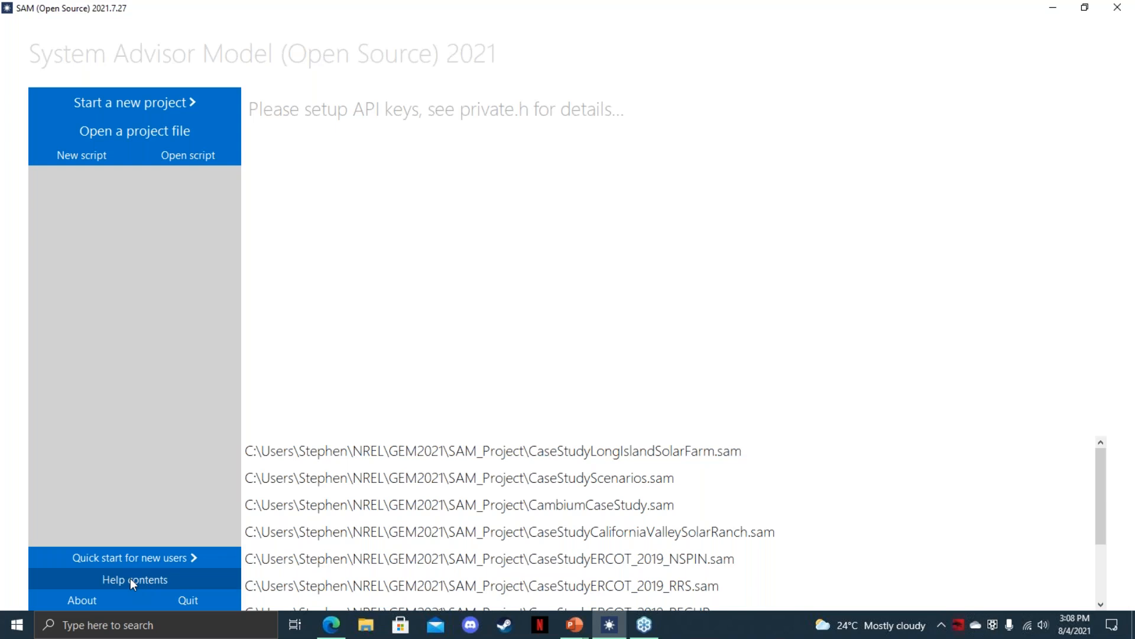
Open the help contents from the welcome page and close them again.
{"action": "left_click", "coordinate": [130, 577]}
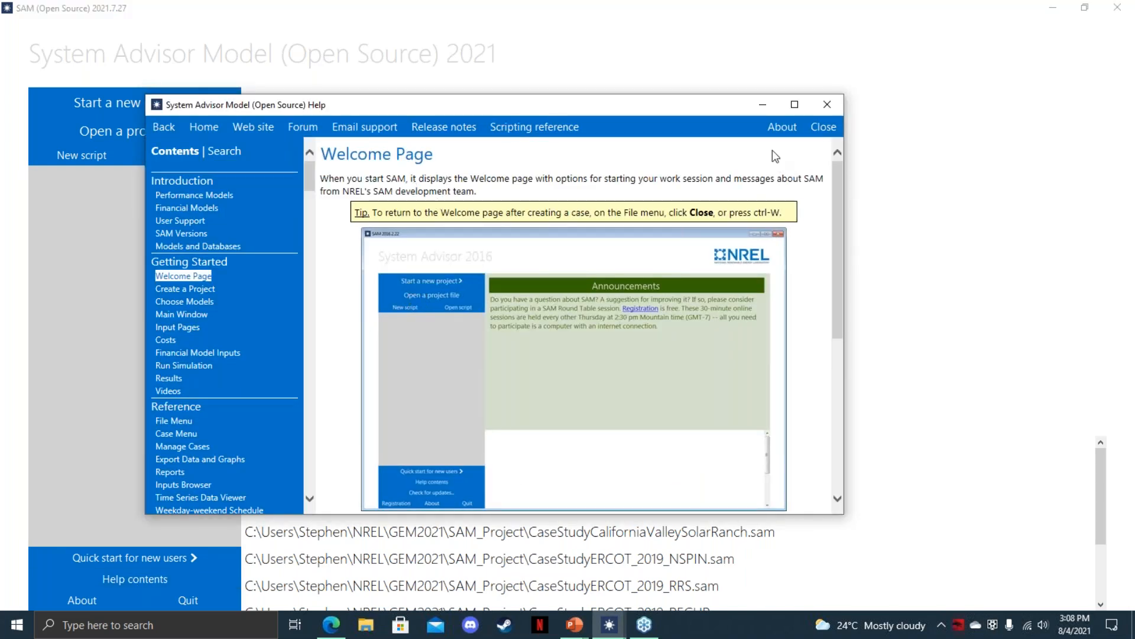
{"action": "left_click", "coordinate": [825, 127]}
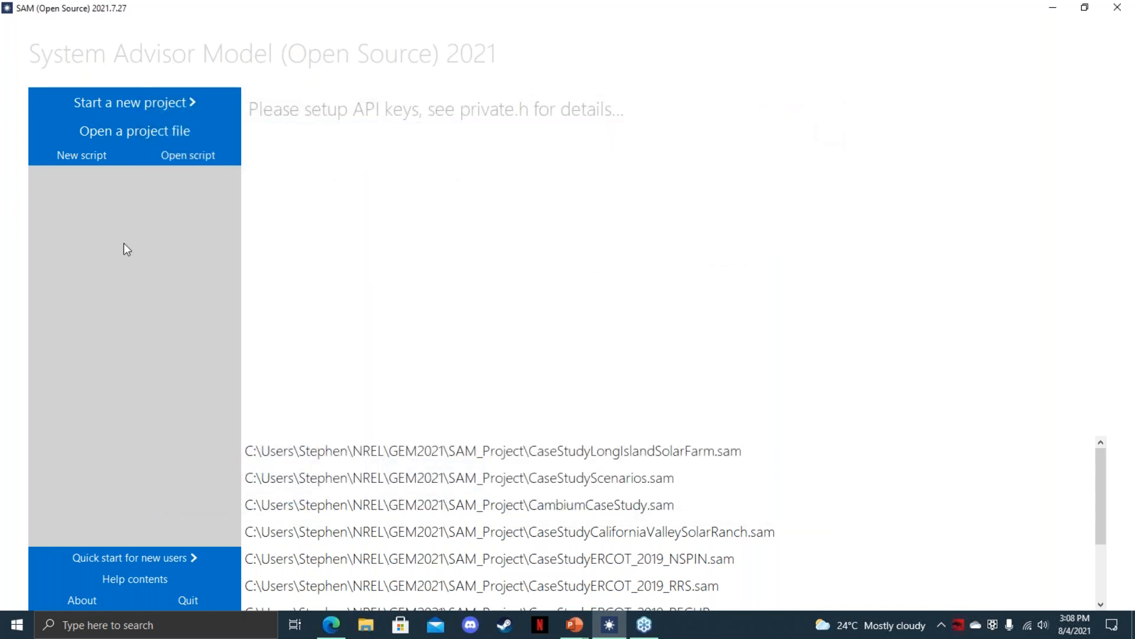
Create a new project with the Photovoltaic Detailed PV Model and the Merchant Plant financial model.
{"action": "left_click", "coordinate": [155, 104]}
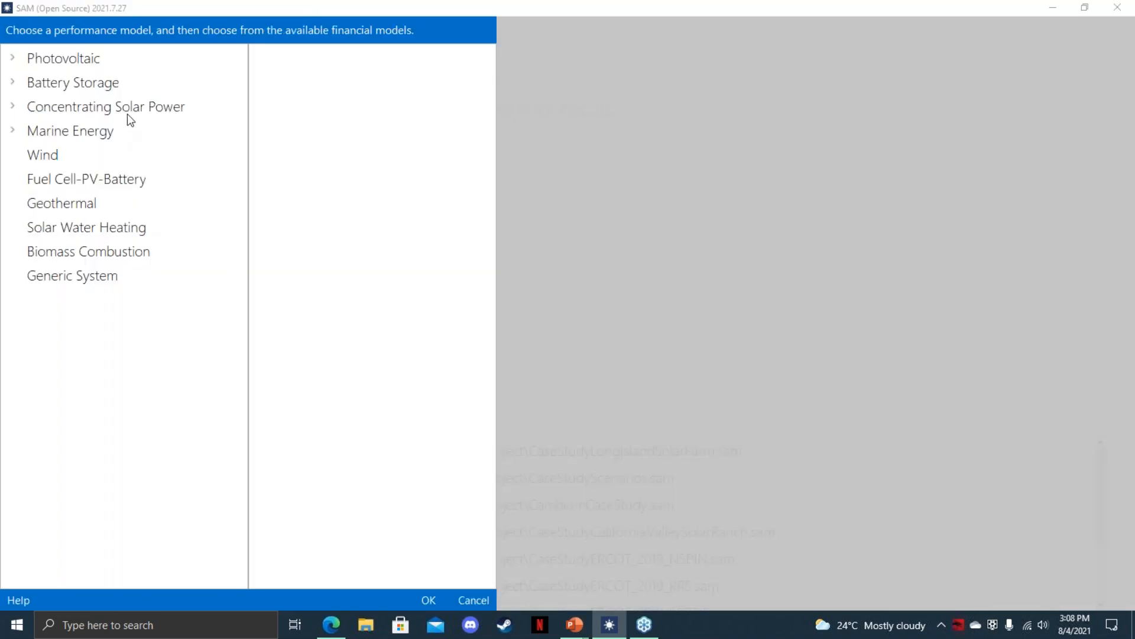
{"action": "left_click", "coordinate": [64, 60]}
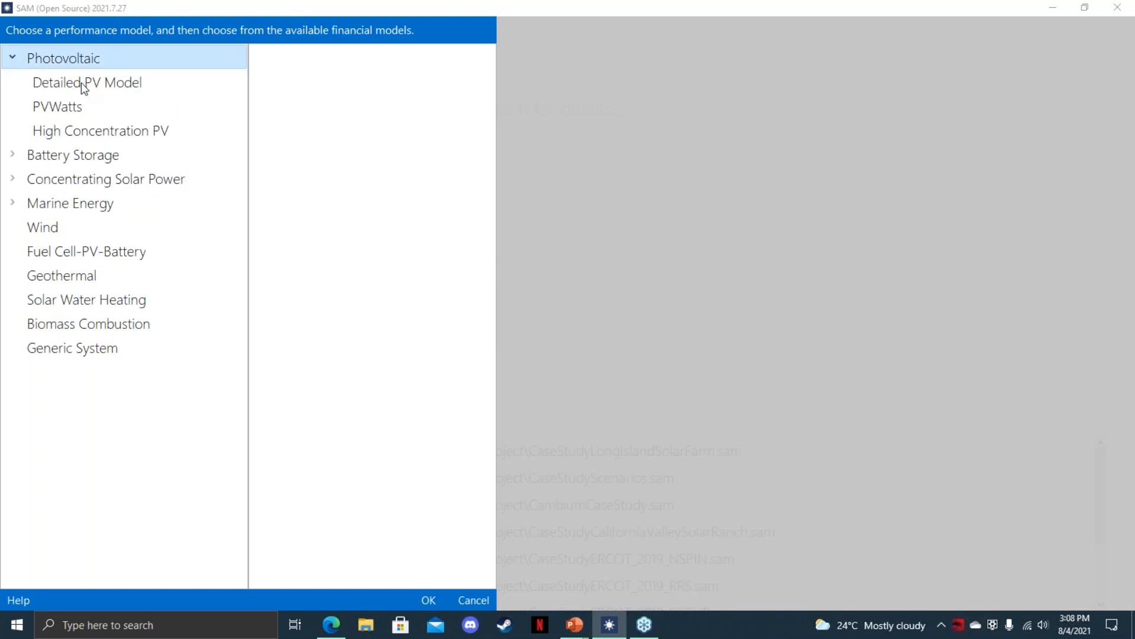
{"action": "left_click", "coordinate": [80, 82]}
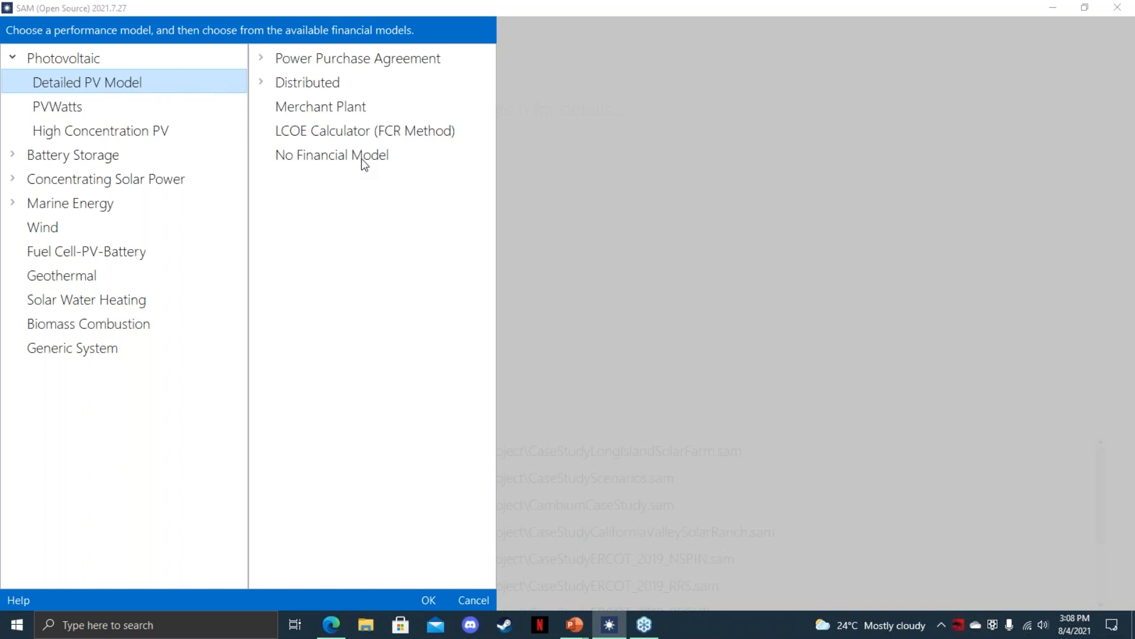
{"action": "left_click", "coordinate": [325, 109]}
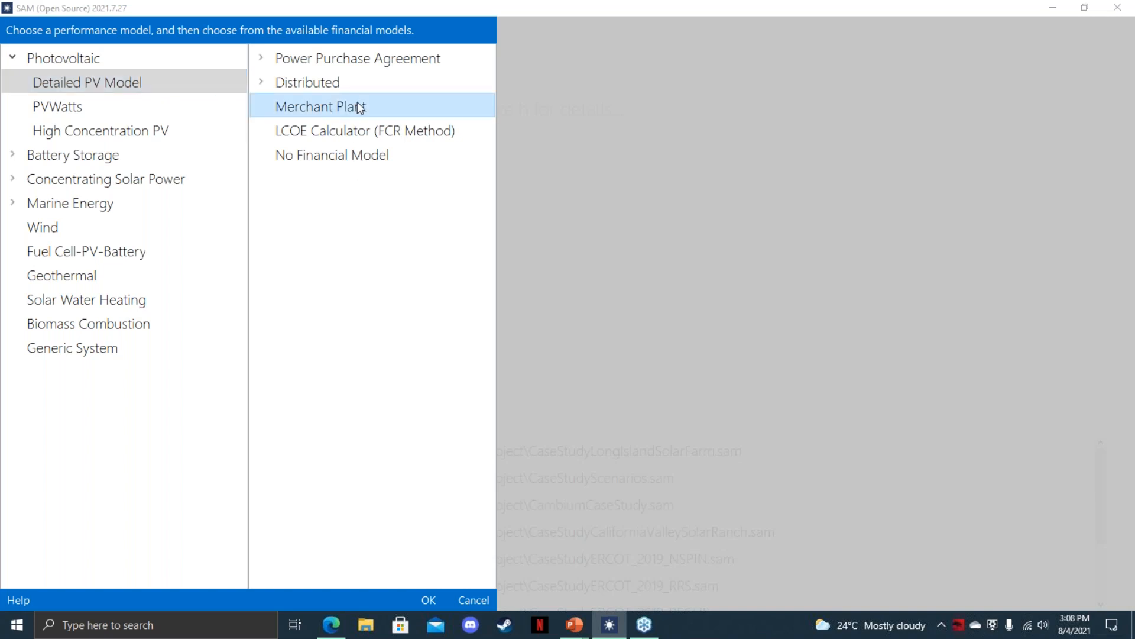
{"action": "left_click", "coordinate": [427, 601]}
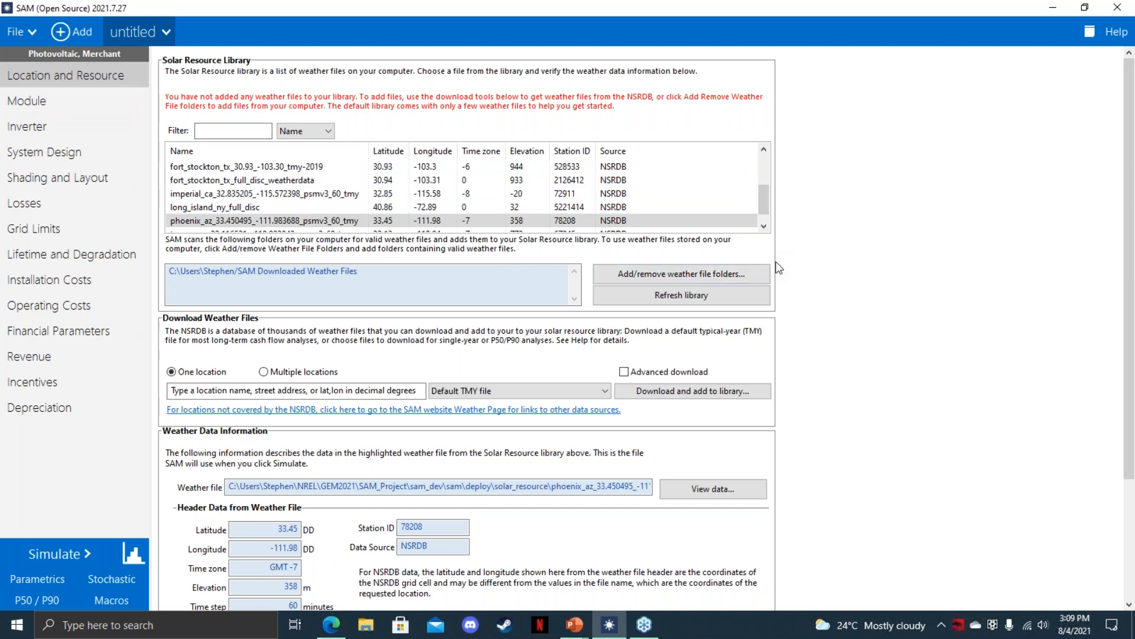
View the help topic for Location and Resource, close it, and examine the weather library, download options and weather data information.
{"action": "left_click", "coordinate": [1121, 32]}
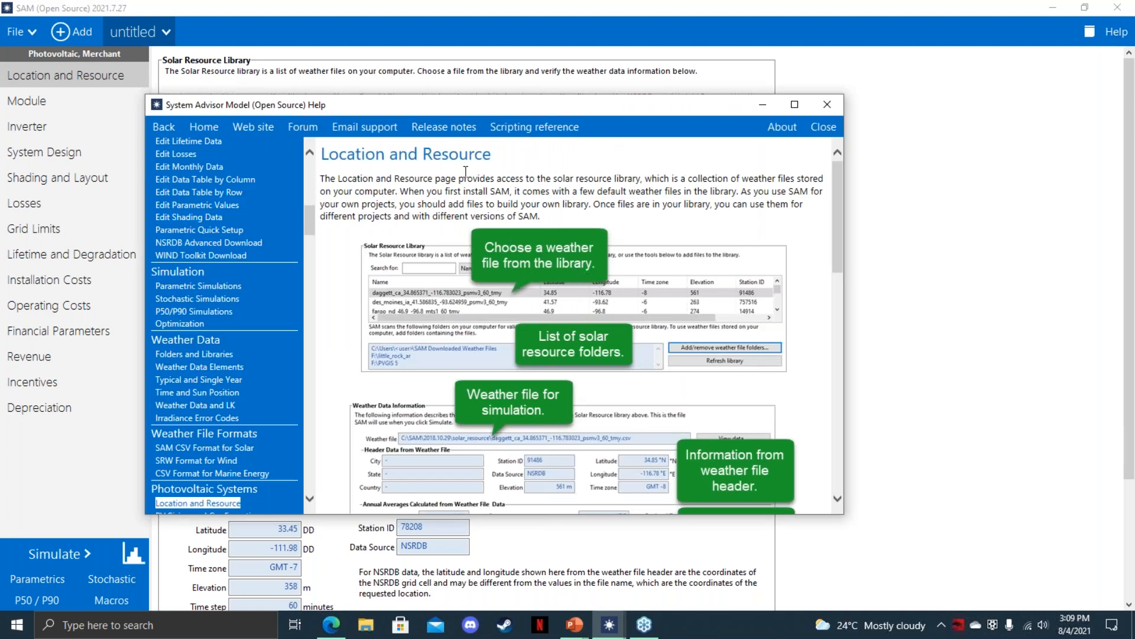
{"action": "left_click", "coordinate": [823, 127]}
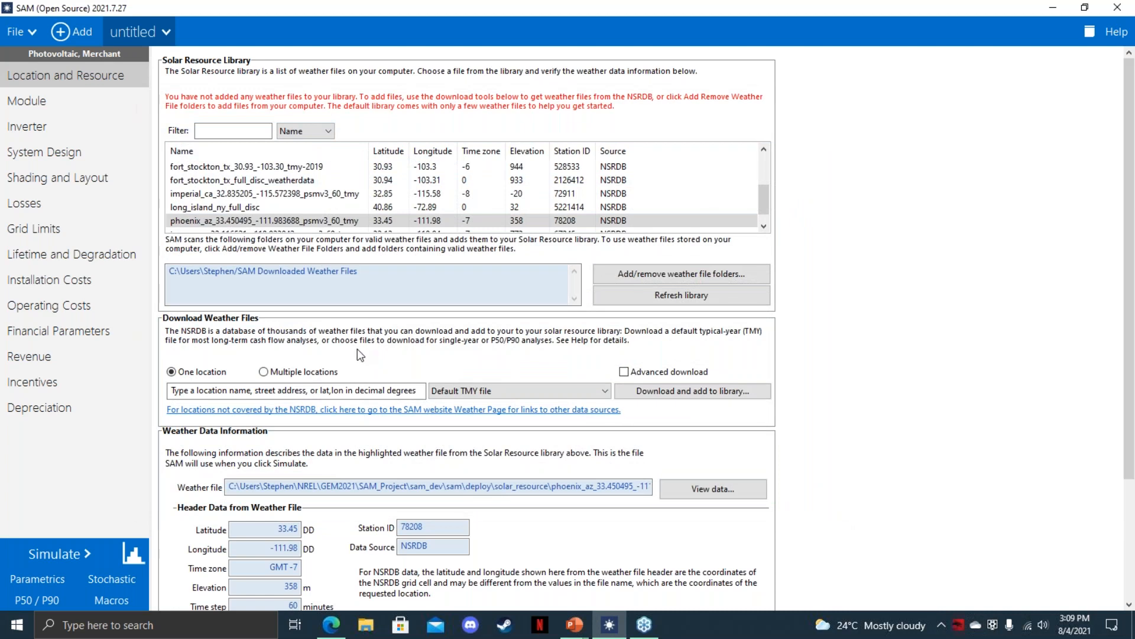
{"action": "scroll", "coordinate": [414, 320], "scroll_direction": "down", "scroll_amount": 3}
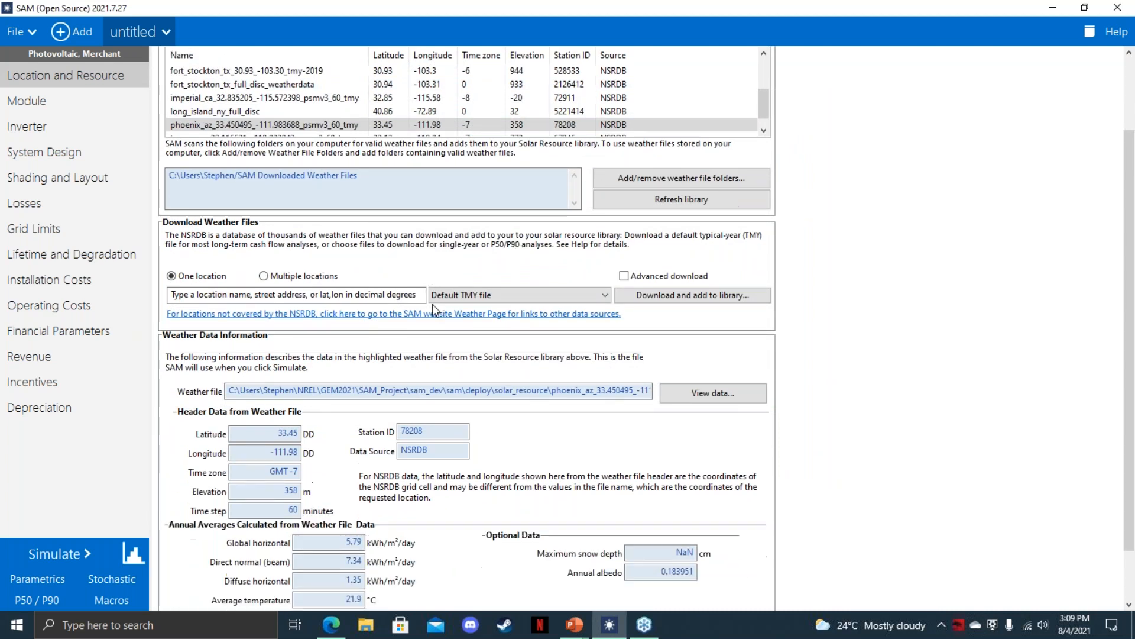
{"action": "scroll", "coordinate": [425, 314], "scroll_direction": "down", "scroll_amount": 2}
{"action": "scroll", "coordinate": [397, 337], "scroll_direction": "up", "scroll_amount": 2}
{"action": "scroll", "coordinate": [341, 269], "scroll_direction": "up", "scroll_amount": 1}
{"action": "scroll", "coordinate": [208, 250], "scroll_direction": "up", "scroll_amount": 1}
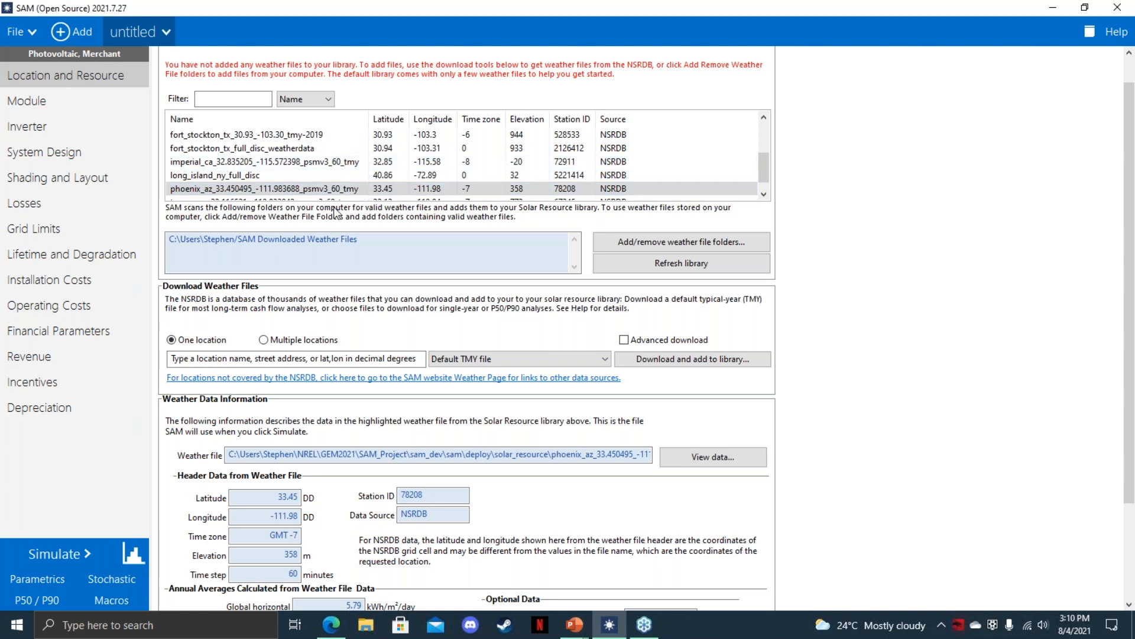
Review the system inputs for module, inverter, system design, shading and layout, losses, grid limits, and lifetime and degradation.
{"action": "left_click", "coordinate": [78, 101]}
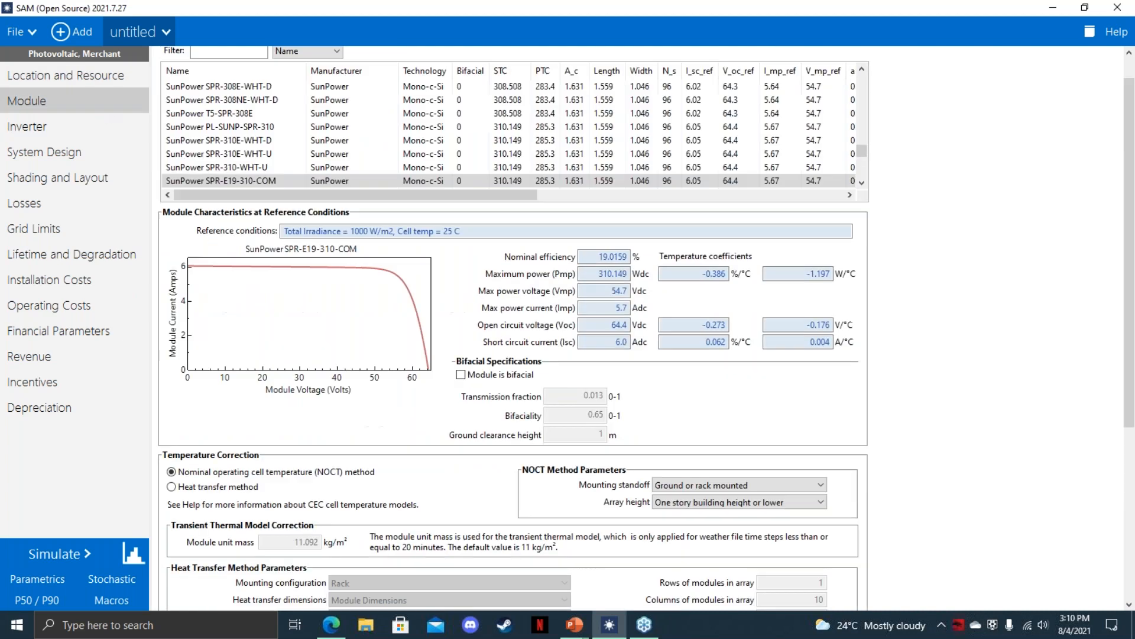
{"action": "left_click", "coordinate": [67, 131]}
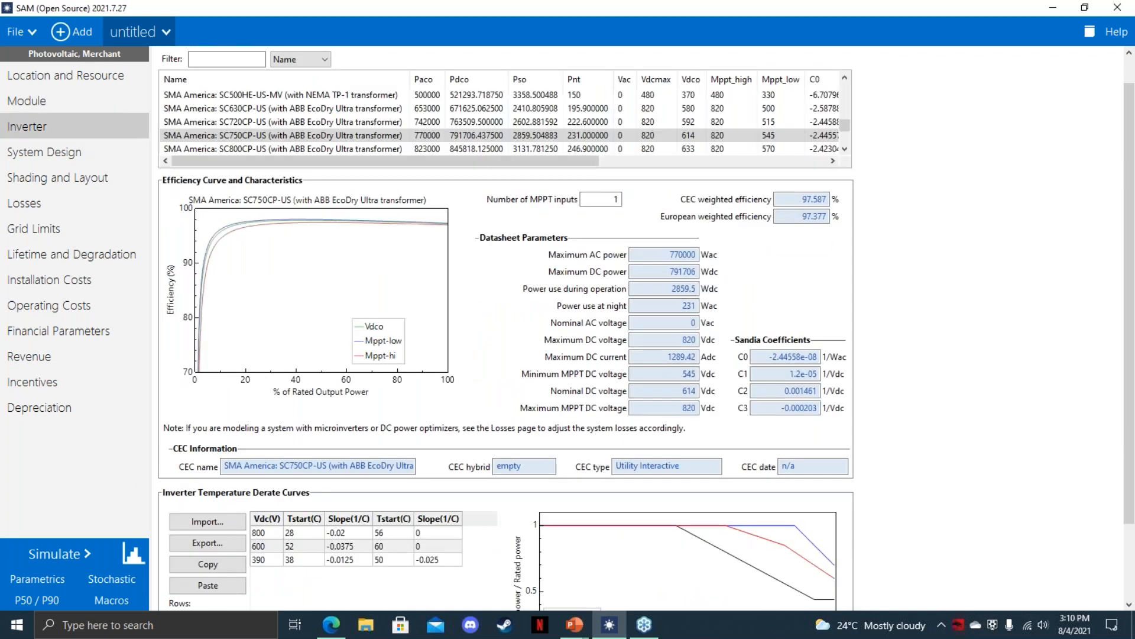
{"action": "left_click", "coordinate": [70, 151]}
{"action": "scroll", "coordinate": [263, 226], "scroll_direction": "up", "scroll_amount": 1}
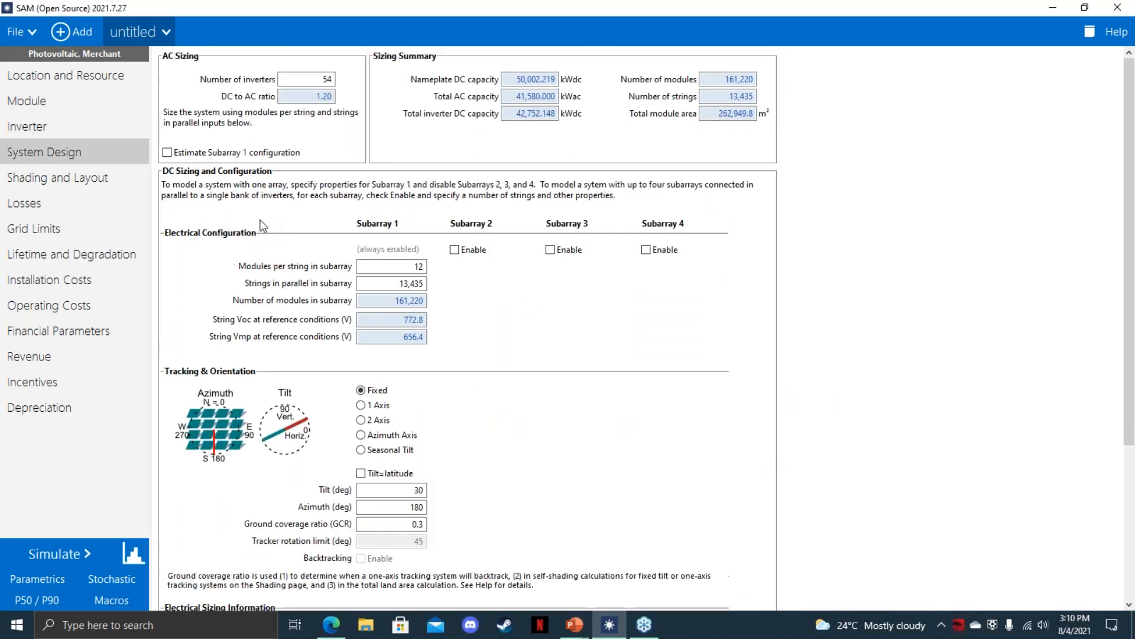
{"action": "left_click", "coordinate": [86, 179]}
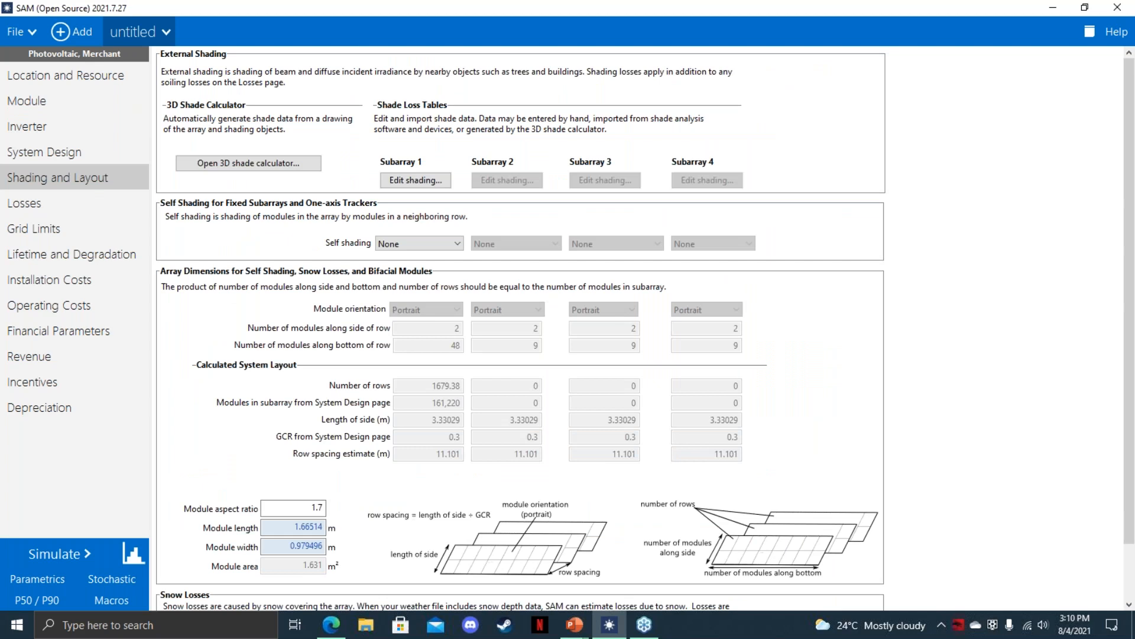
{"action": "left_click", "coordinate": [133, 204]}
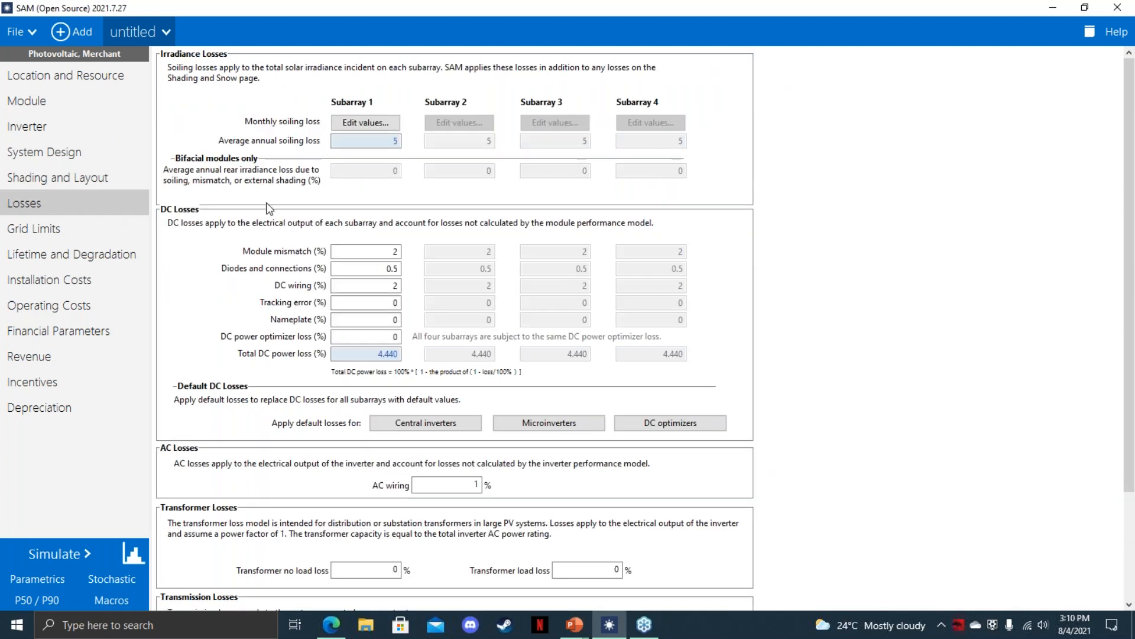
{"action": "left_click", "coordinate": [66, 228]}
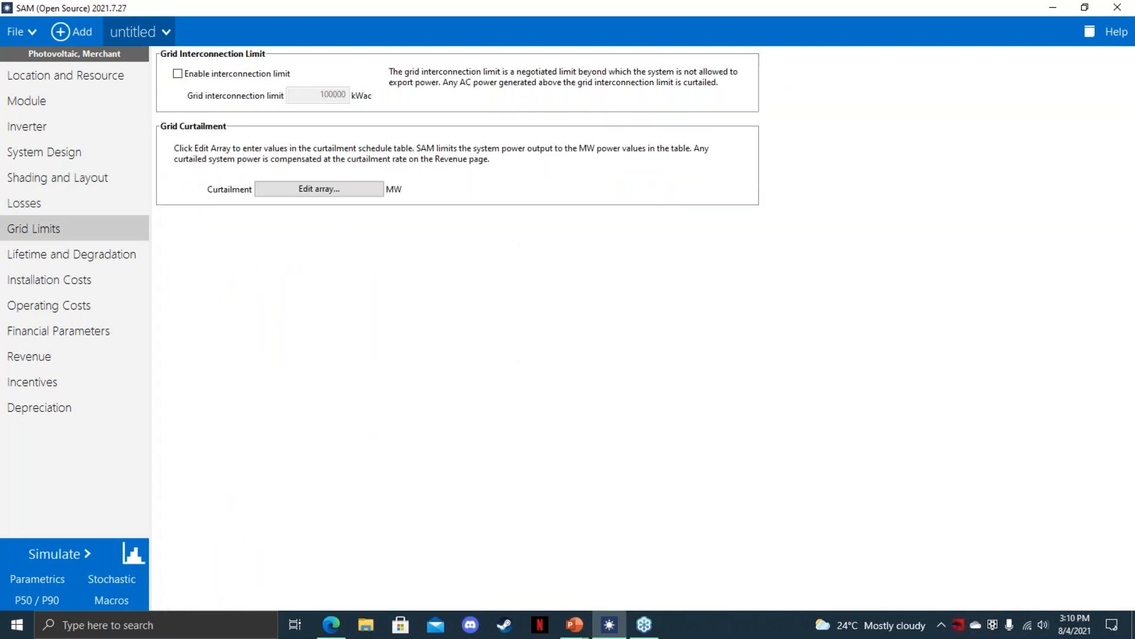
{"action": "left_click", "coordinate": [103, 258]}
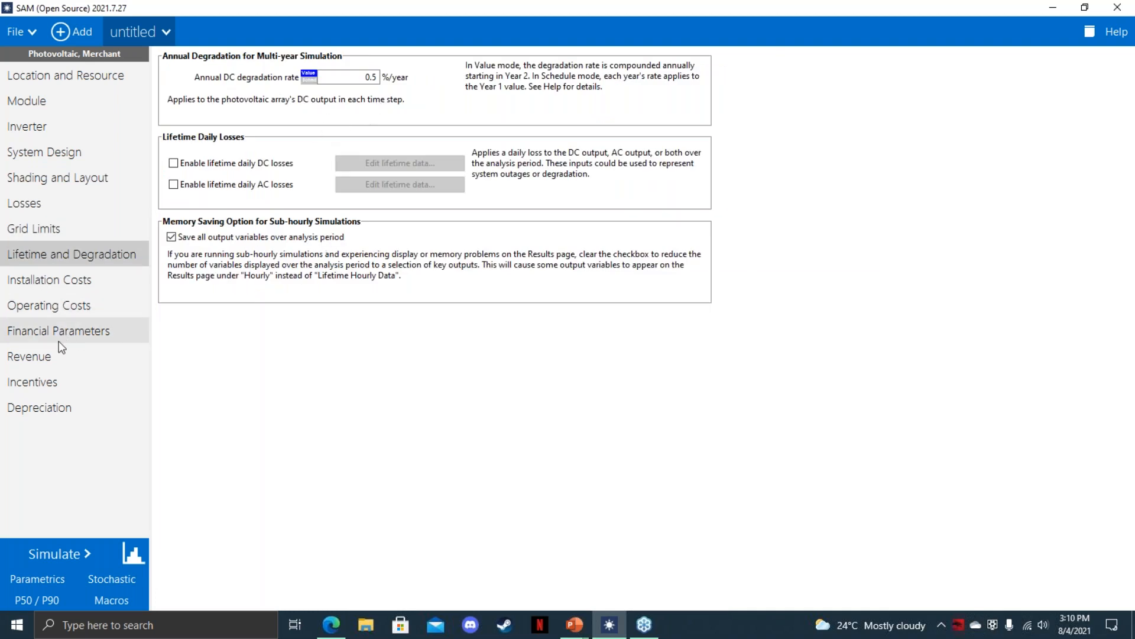
Review the inputs for installation costs, operating costs, financial parameters, revenue, incentives and depreciation.
{"action": "left_click", "coordinate": [74, 283]}
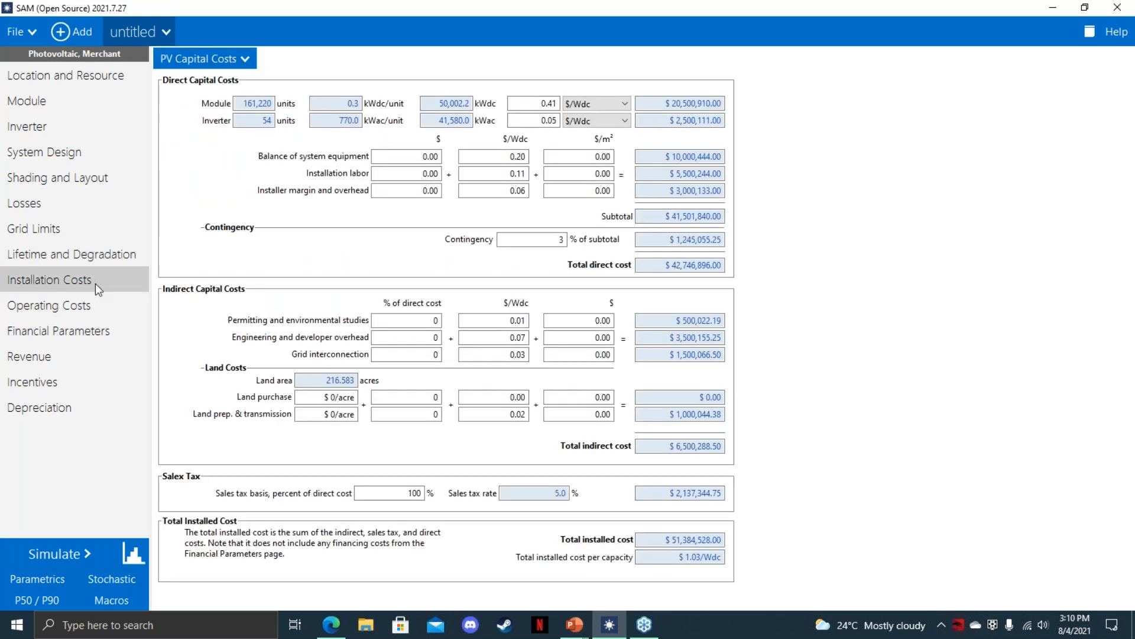
{"action": "left_click", "coordinate": [66, 306]}
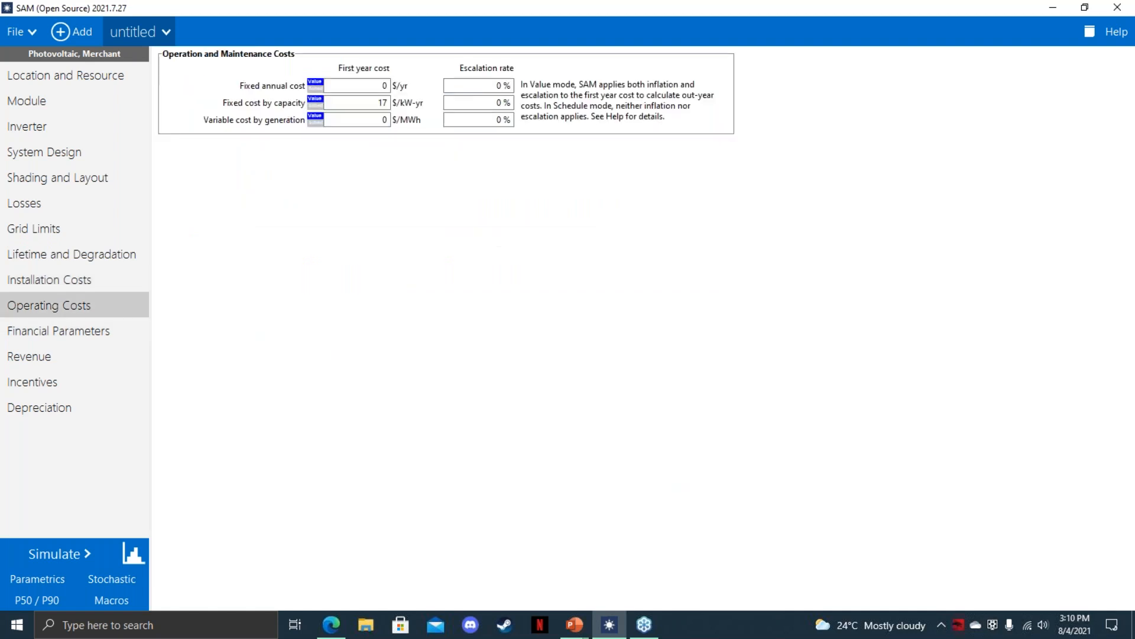
{"action": "left_click", "coordinate": [52, 330]}
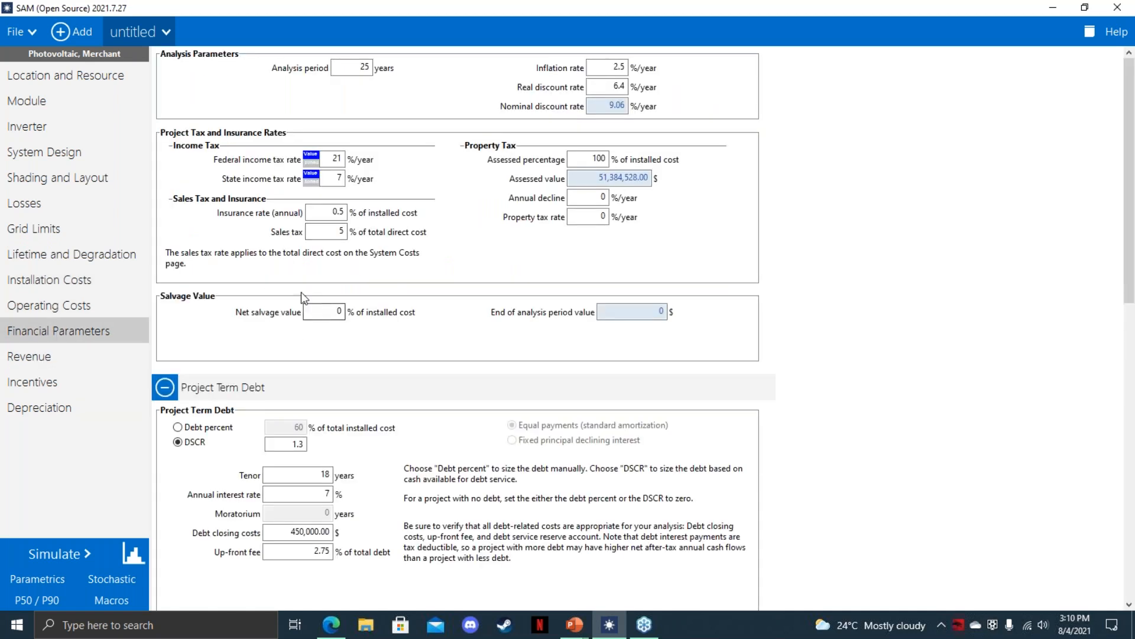
{"action": "left_click", "coordinate": [72, 366]}
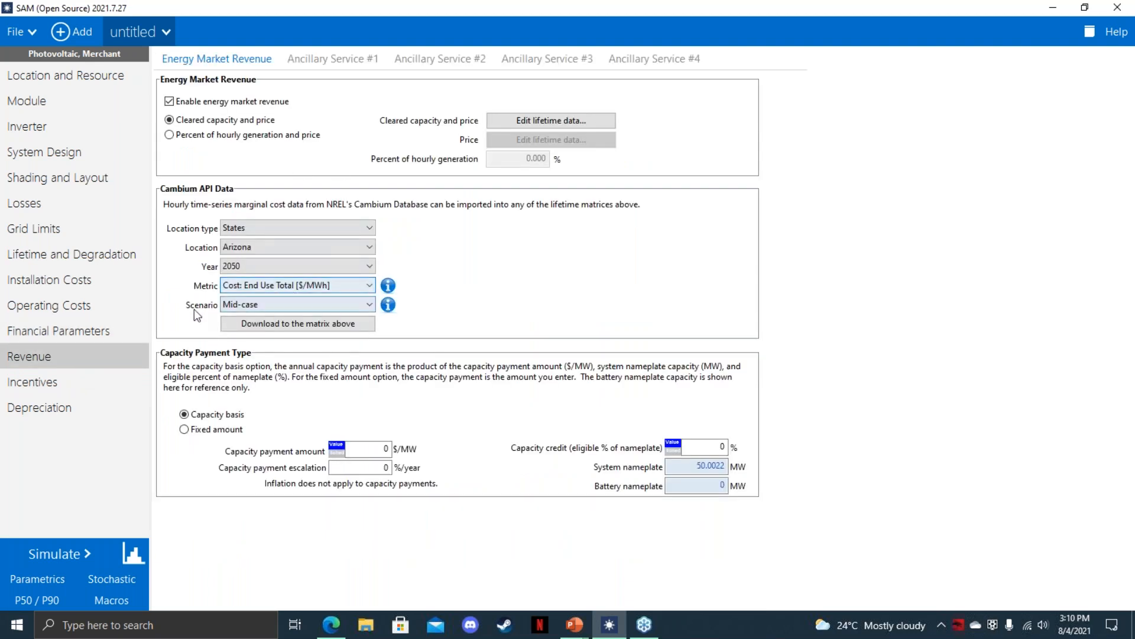
{"action": "left_click", "coordinate": [63, 385]}
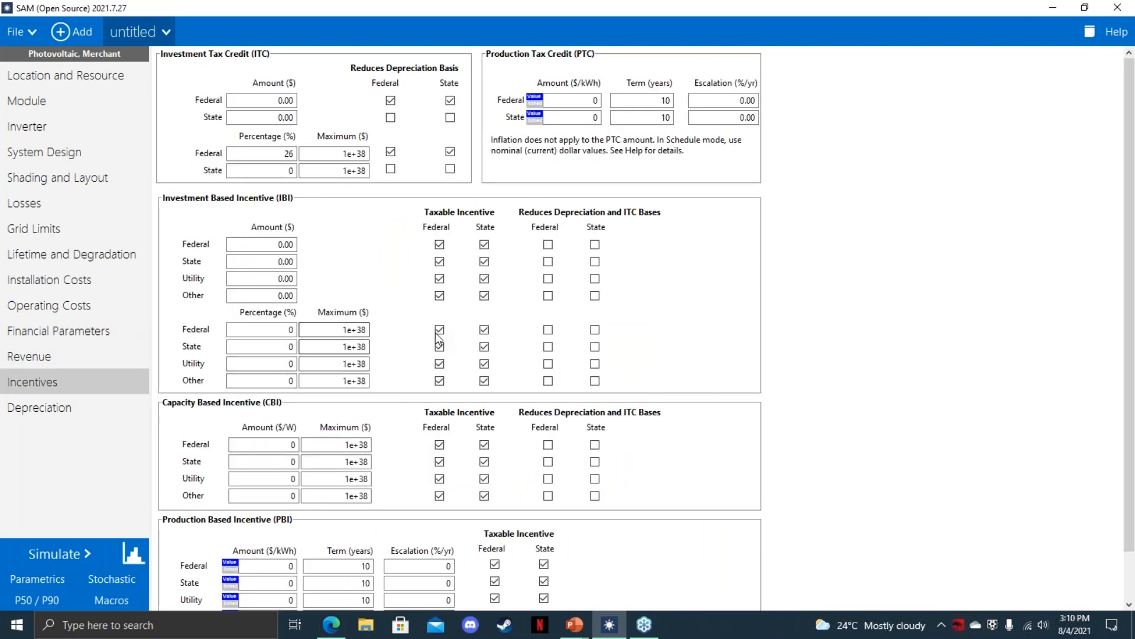
{"action": "left_click", "coordinate": [65, 405]}
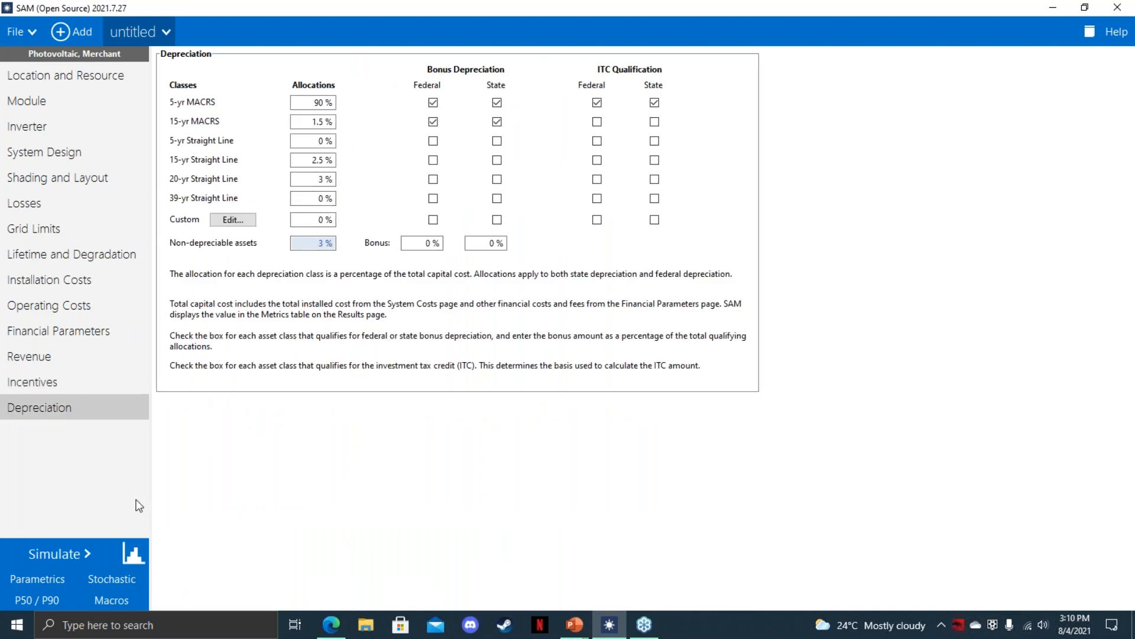
Check the analysis period in the financial parameters and compare the energy market revenue inputs with those of Ancillary Services #1 and #2.
{"action": "left_click", "coordinate": [70, 329]}
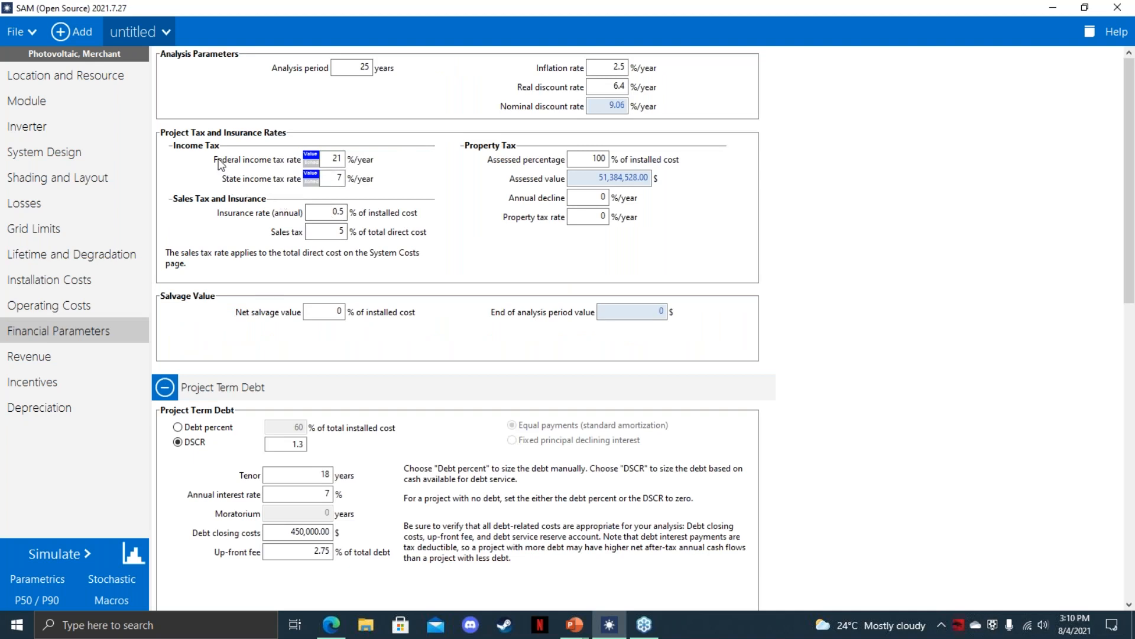
{"action": "double_click", "coordinate": [365, 67]}
{"action": "left_click", "coordinate": [61, 359]}
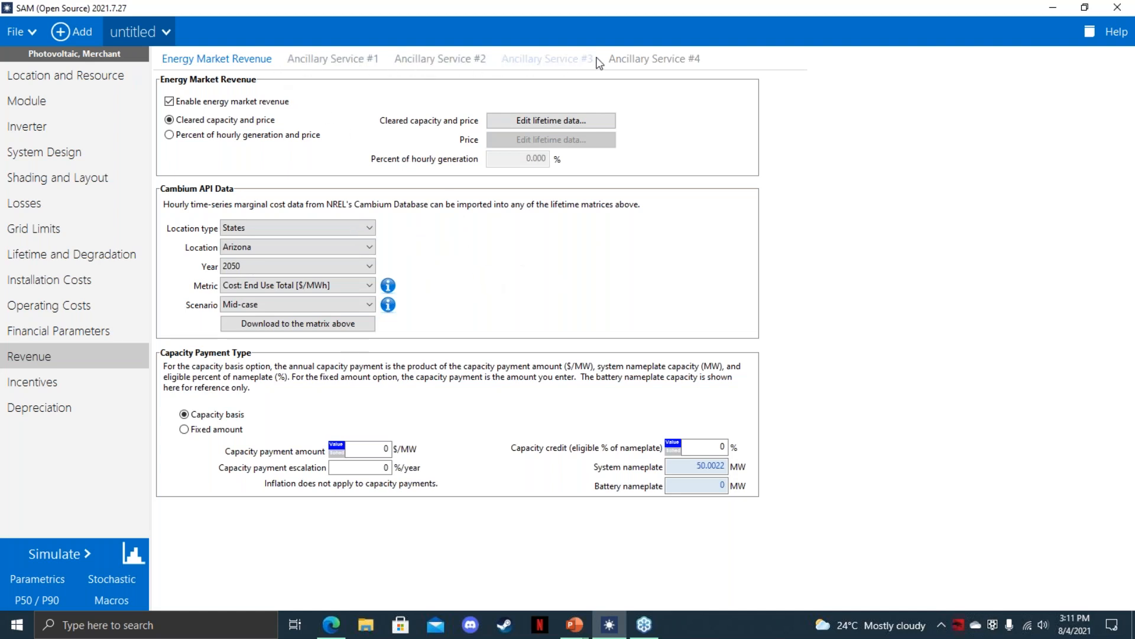
{"action": "left_click", "coordinate": [321, 60]}
{"action": "left_click", "coordinate": [233, 61]}
{"action": "left_click", "coordinate": [371, 59]}
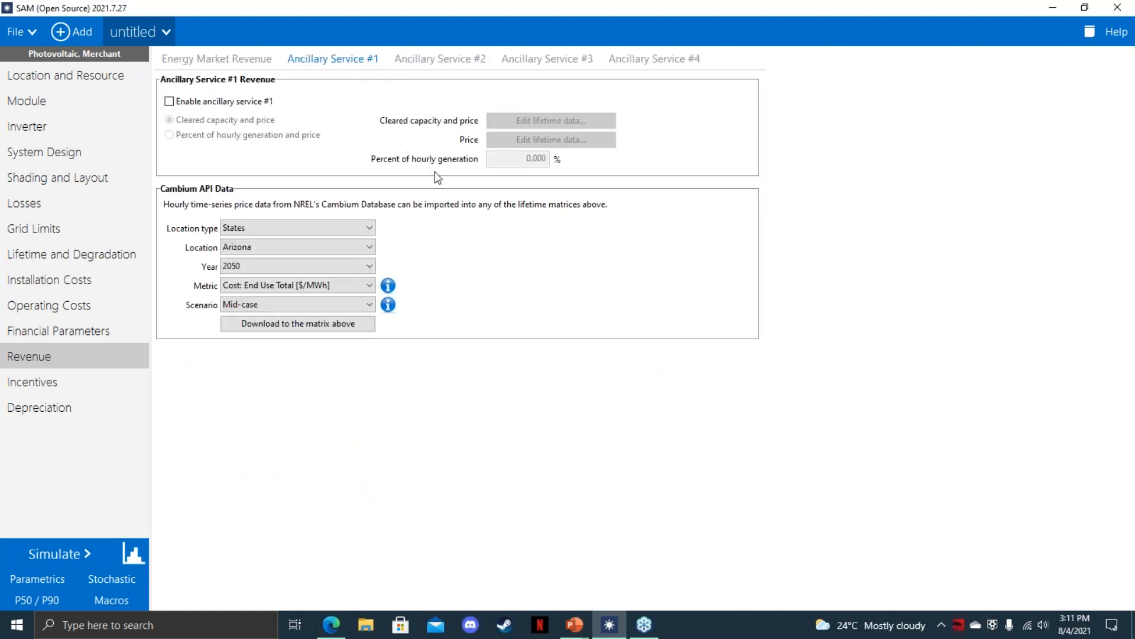
{"action": "left_click", "coordinate": [449, 53]}
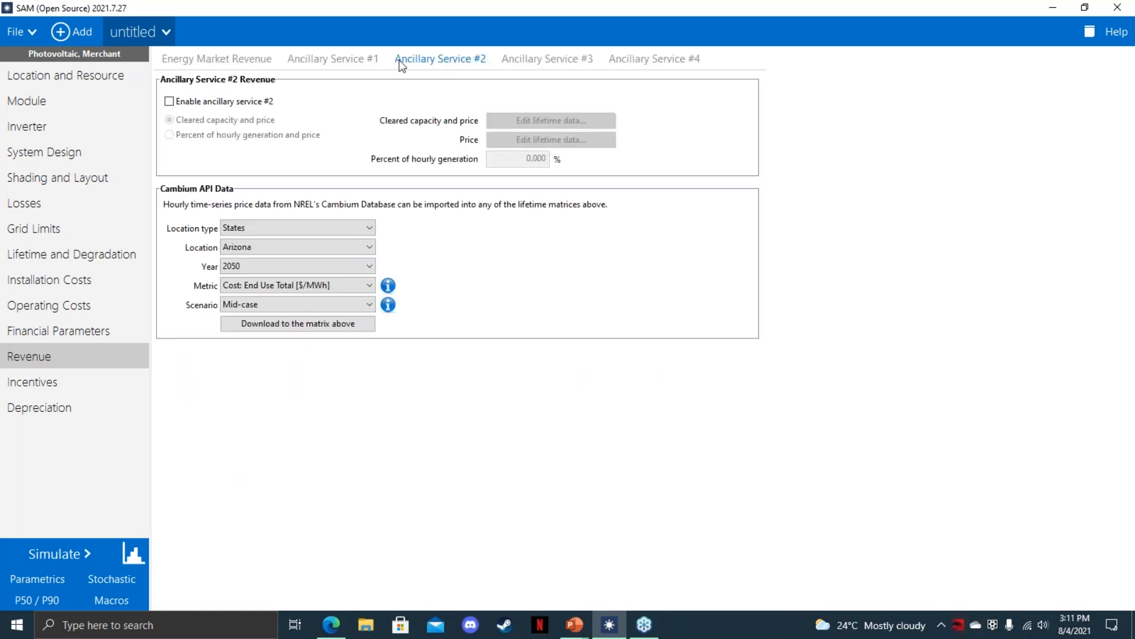
{"action": "left_click", "coordinate": [218, 57]}
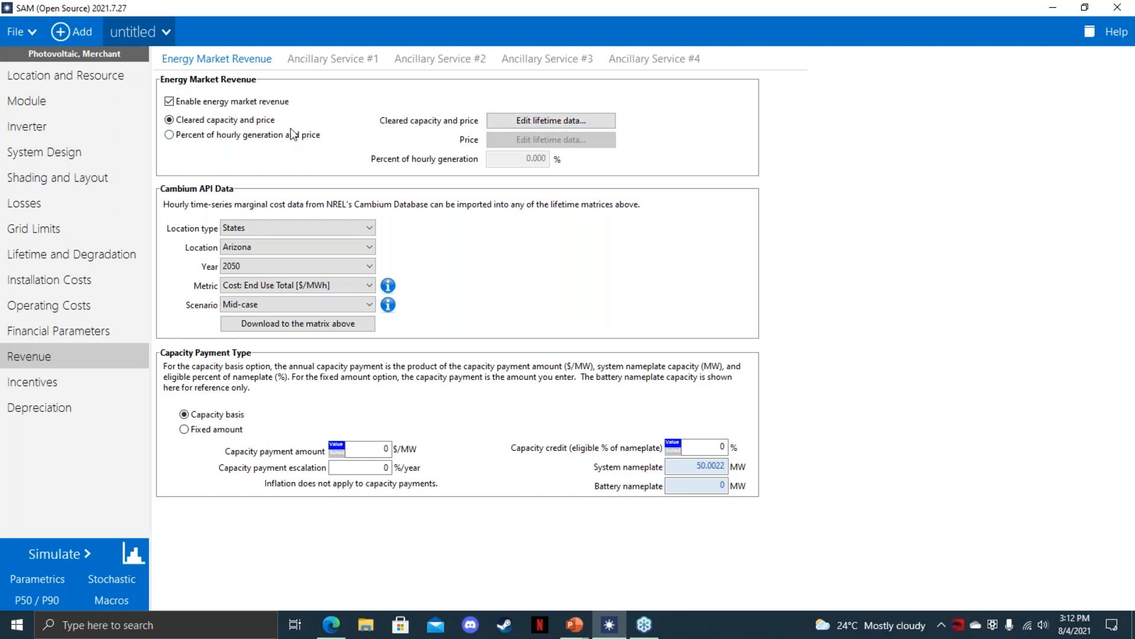
Open the energy market's cleared capacity and price lifetime data and view the available time-step modes, keeping Hourly.
{"action": "left_click", "coordinate": [551, 122]}
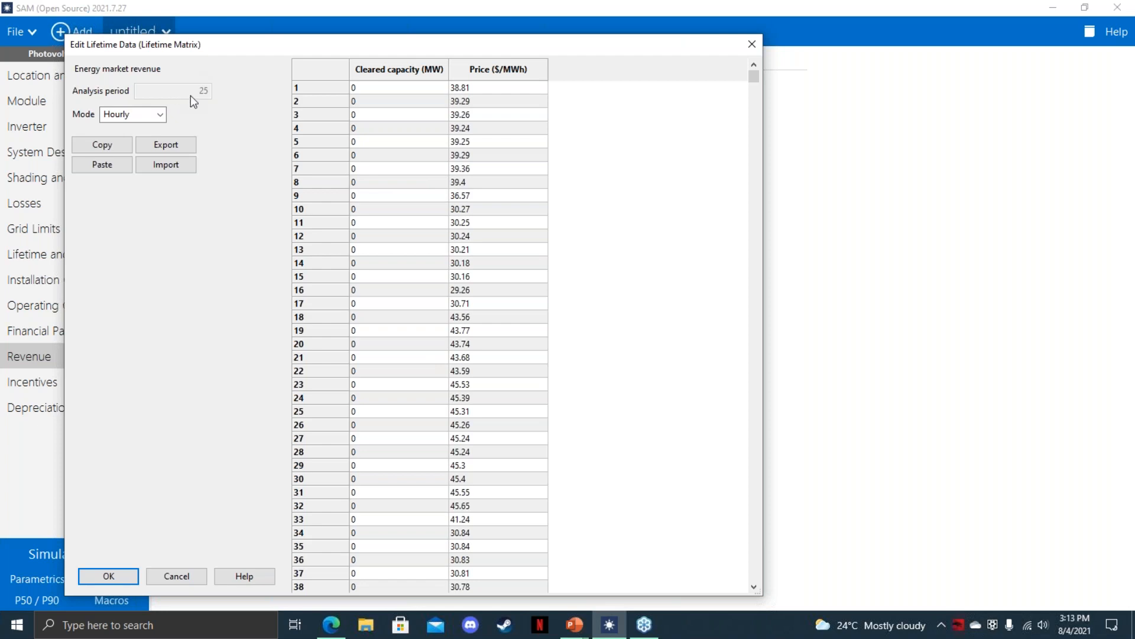
{"action": "left_click", "coordinate": [159, 114]}
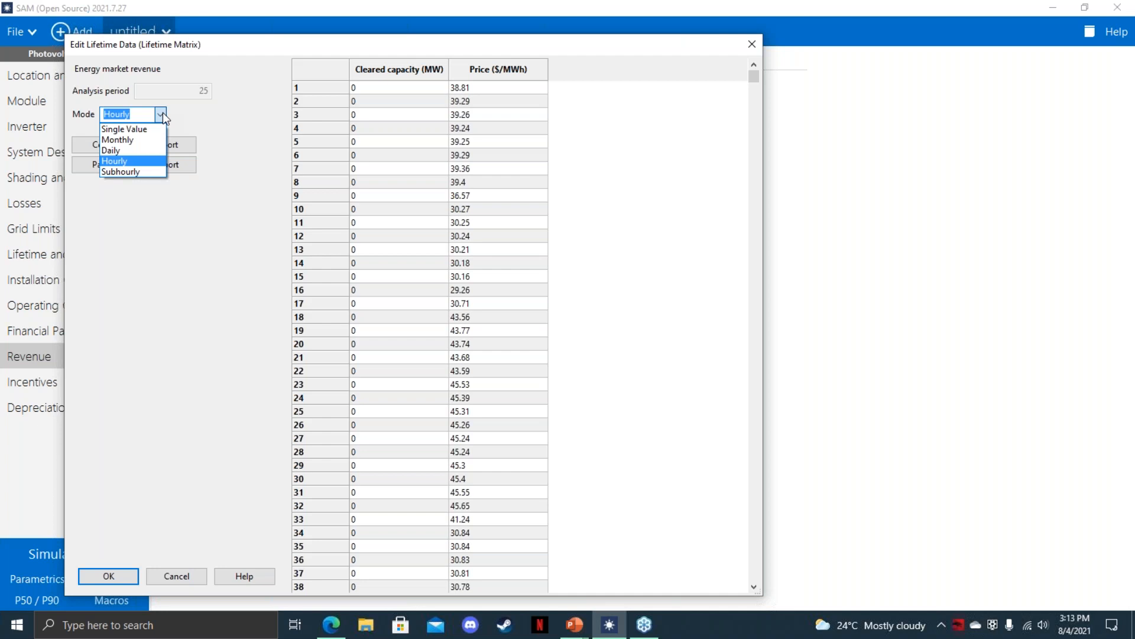
{"action": "left_click", "coordinate": [161, 116]}
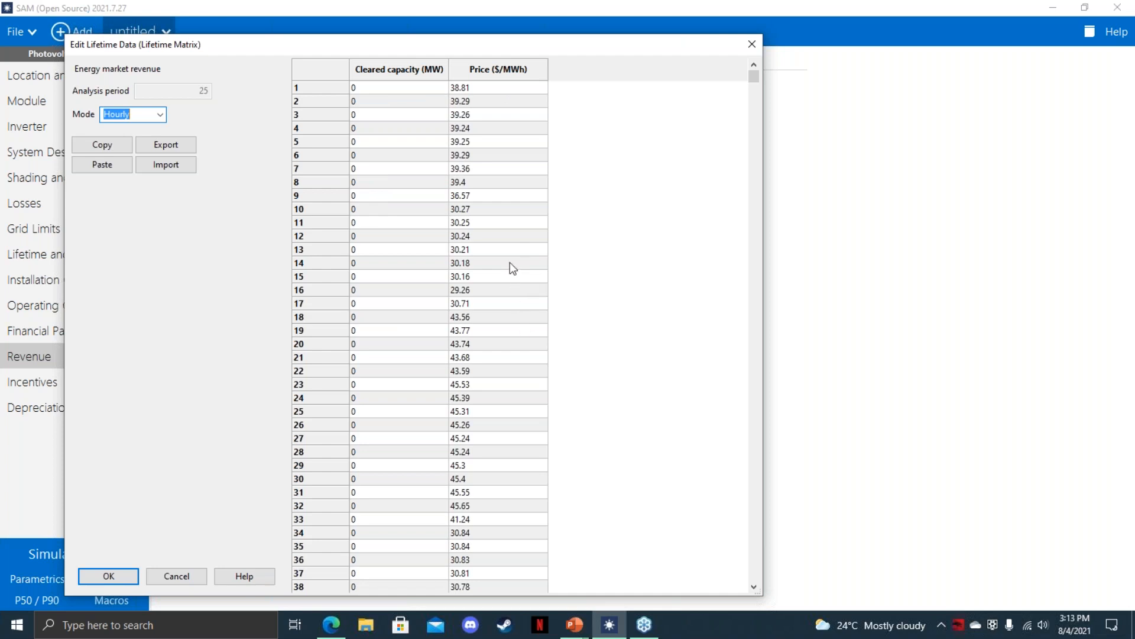
{"action": "key", "text": "Tab"}
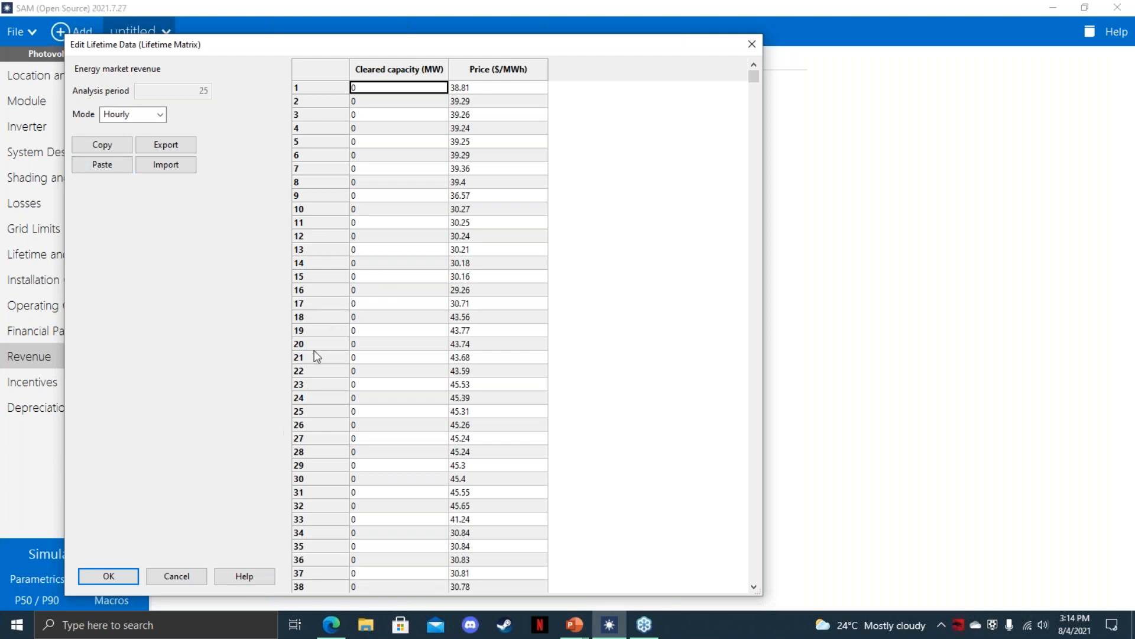
Examine the cleared capacity and price columns of the energy market's hourly lifetime data, then close the data without changes.
{"action": "left_click_drag", "start_coordinate": [389, 160], "coordinate": [412, 391]}
{"action": "left_click", "coordinate": [416, 172]}
{"action": "left_click", "coordinate": [396, 130]}
{"action": "left_click", "coordinate": [396, 225]}
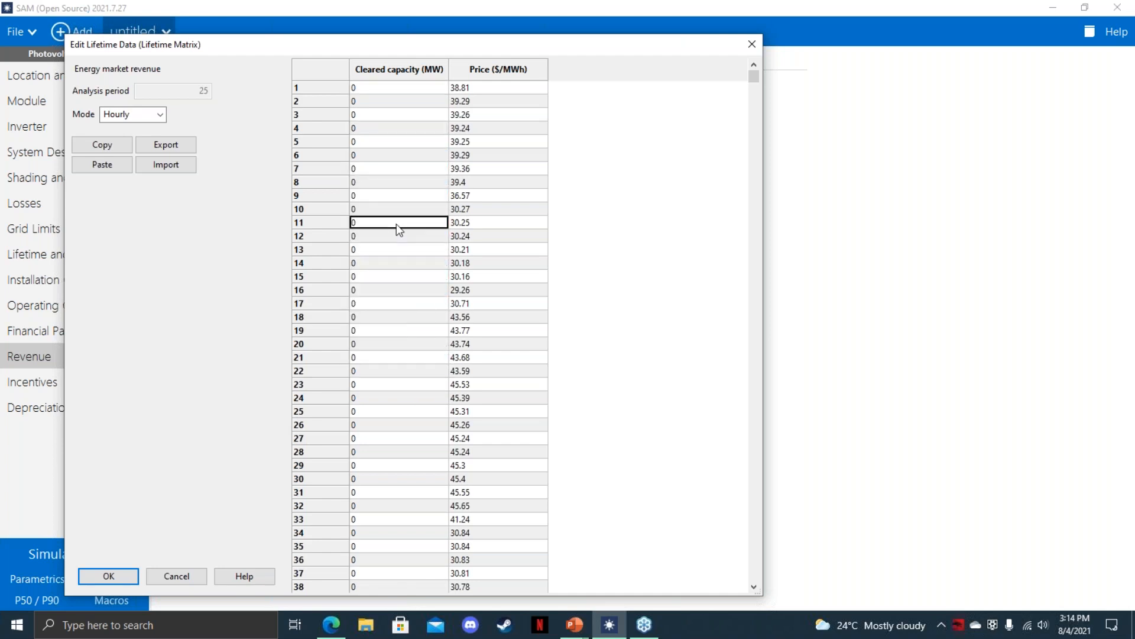
{"action": "left_click", "coordinate": [414, 69]}
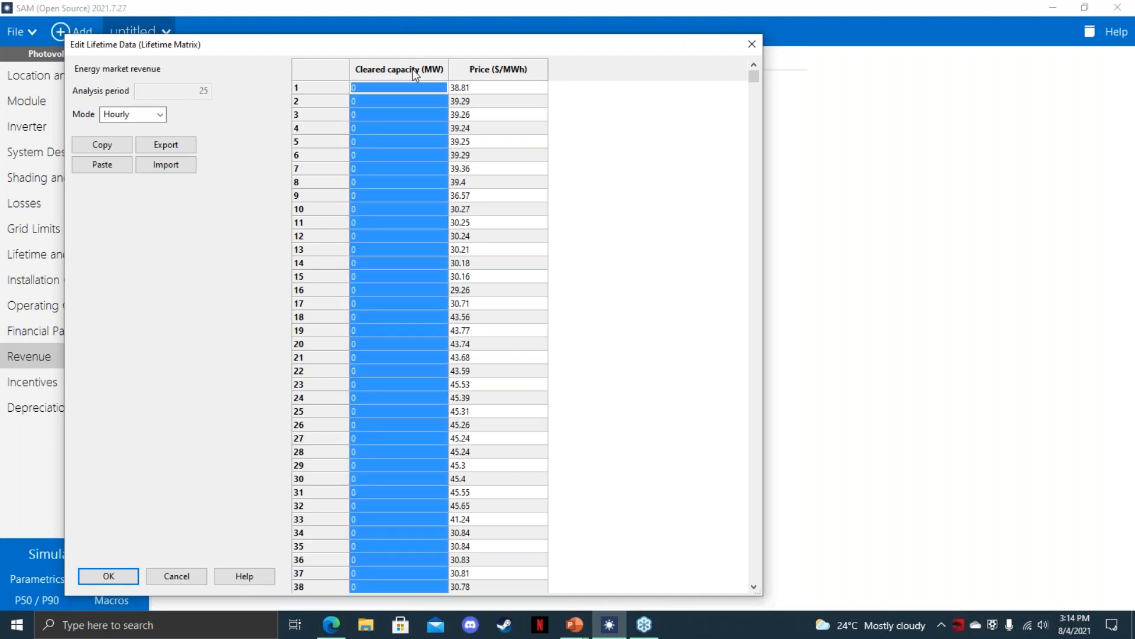
{"action": "left_click", "coordinate": [482, 69]}
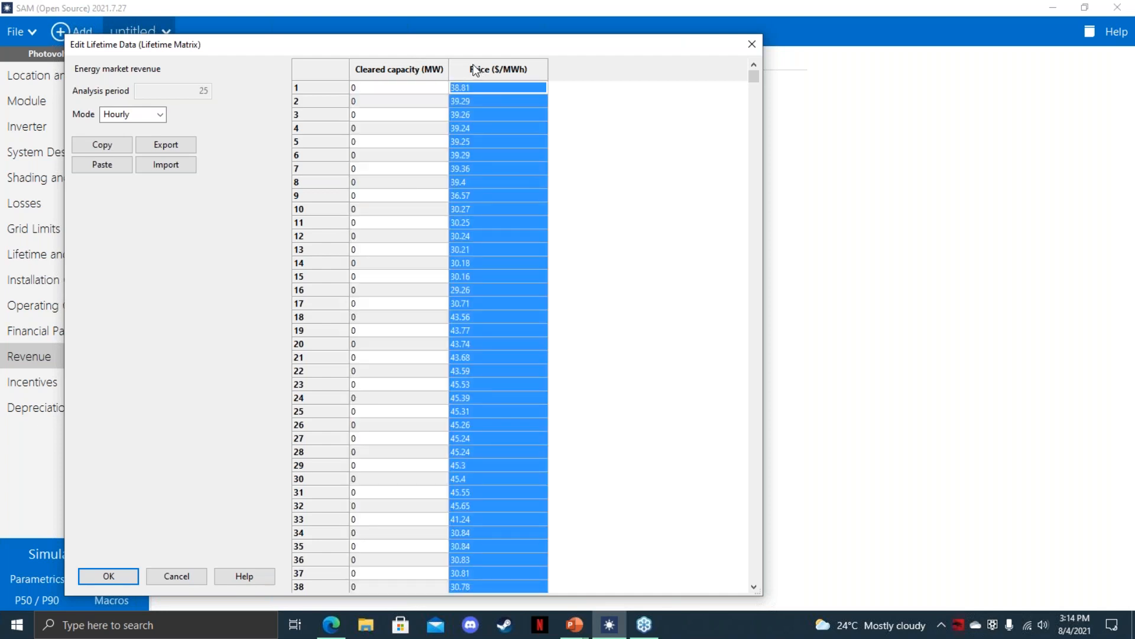
{"action": "left_click", "coordinate": [383, 70]}
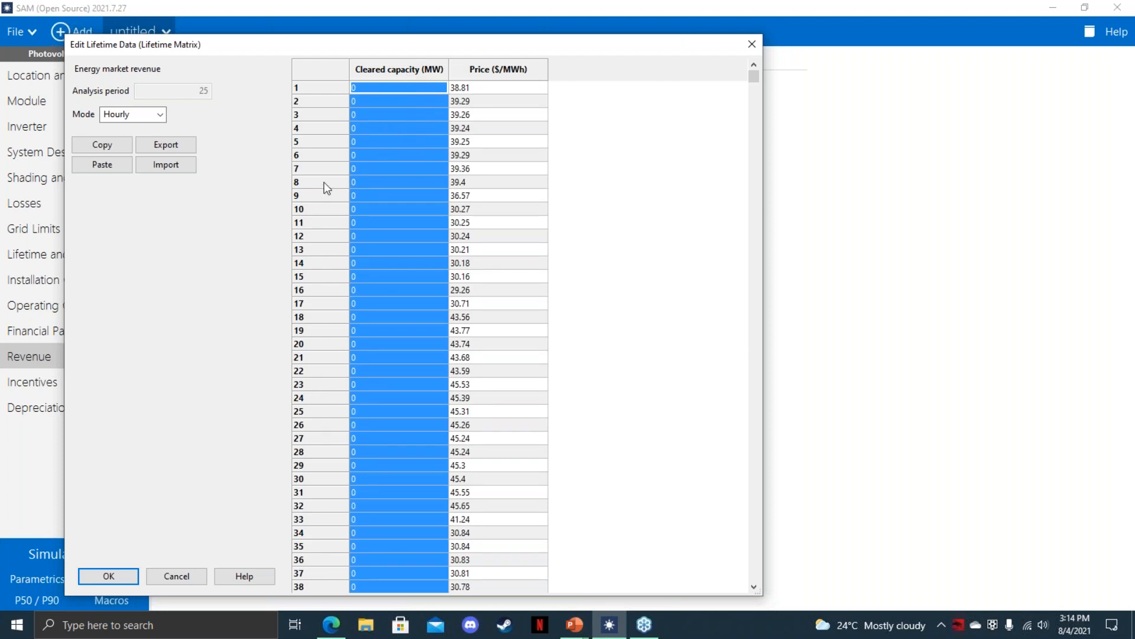
{"action": "left_click", "coordinate": [752, 44]}
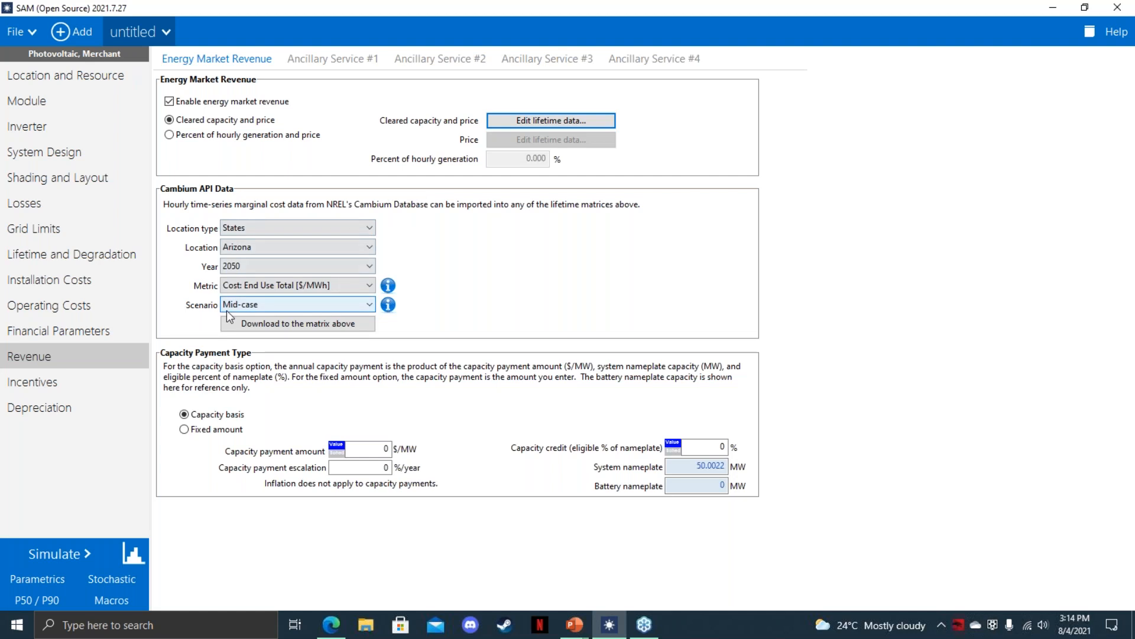
Base energy market revenue on percent of hourly generation and price at 100%, and view its price lifetime data.
{"action": "left_click", "coordinate": [210, 134]}
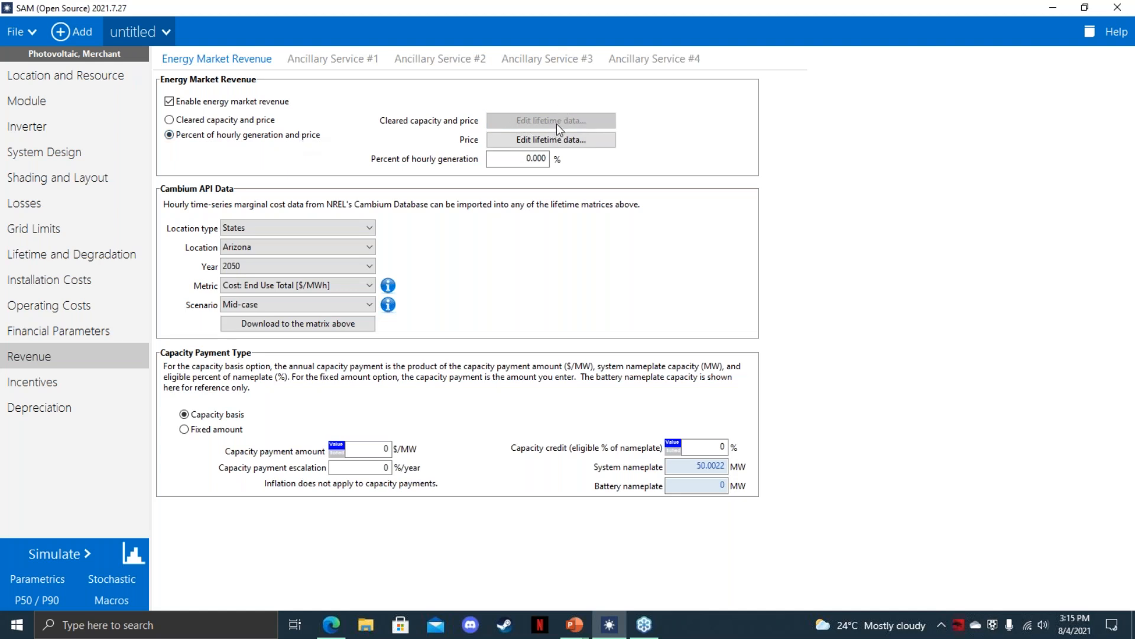
{"action": "double_click", "coordinate": [531, 158]}
{"action": "type", "text": "10"}
{"action": "left_click", "coordinate": [528, 141]}
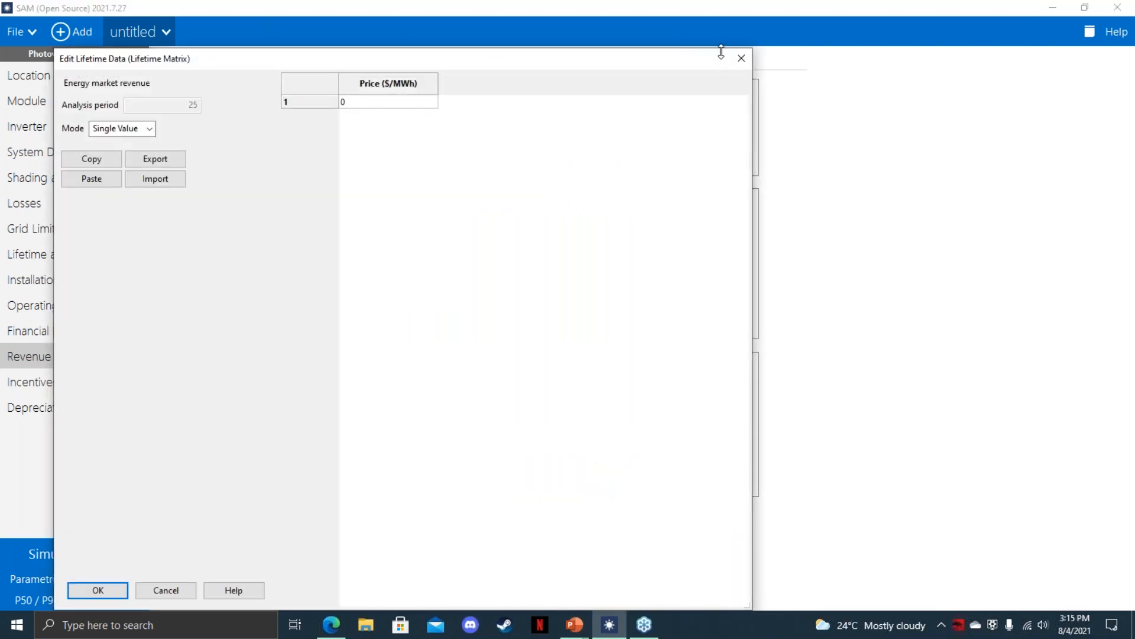
{"action": "left_click", "coordinate": [741, 59]}
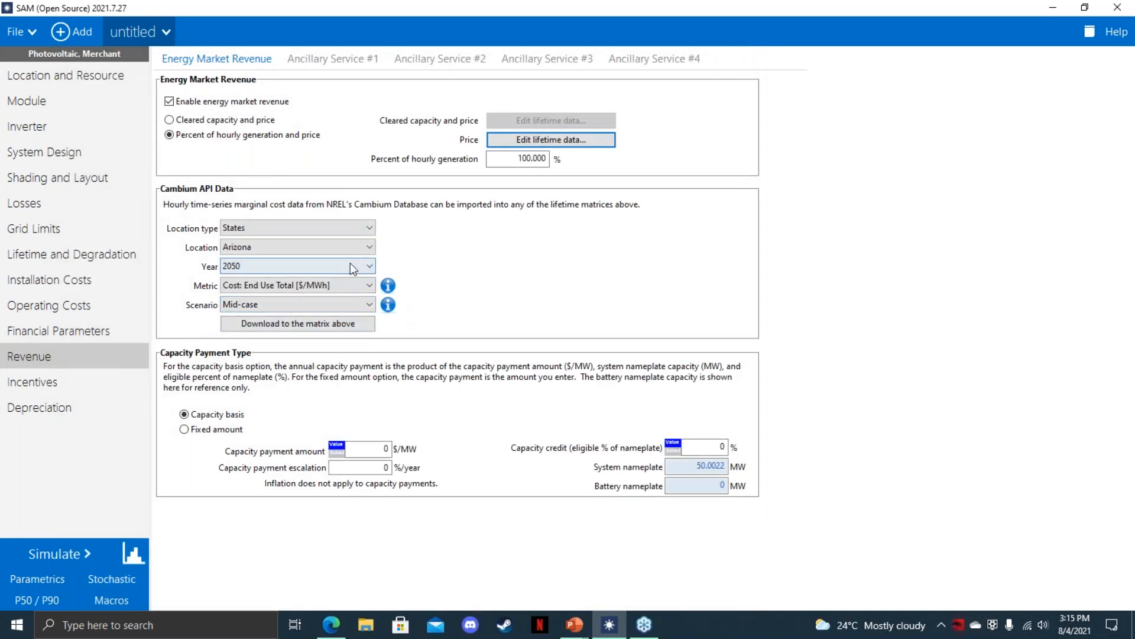
View the available Cambium location types and state locations, keeping States and Arizona.
{"action": "left_click", "coordinate": [292, 228]}
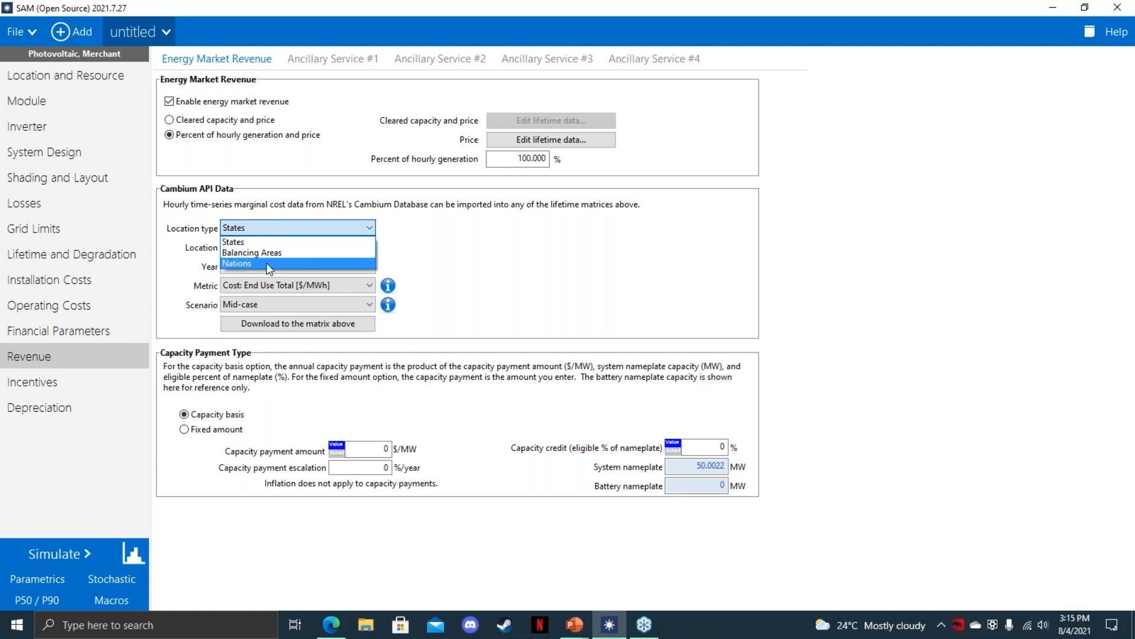
{"action": "left_click", "coordinate": [273, 228]}
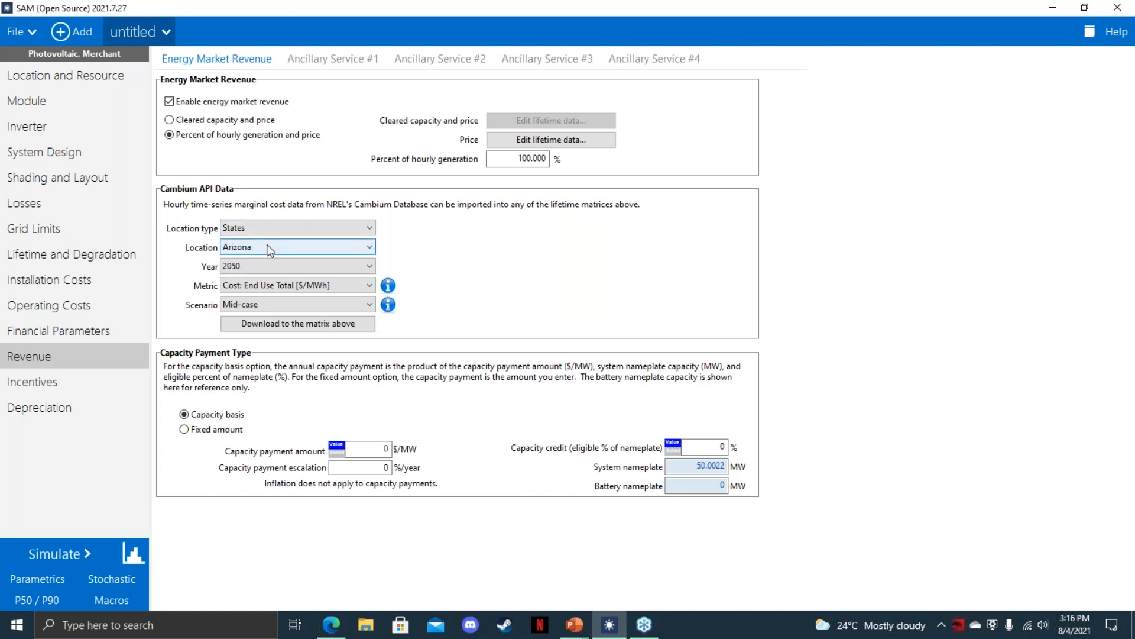
{"action": "left_click", "coordinate": [269, 247]}
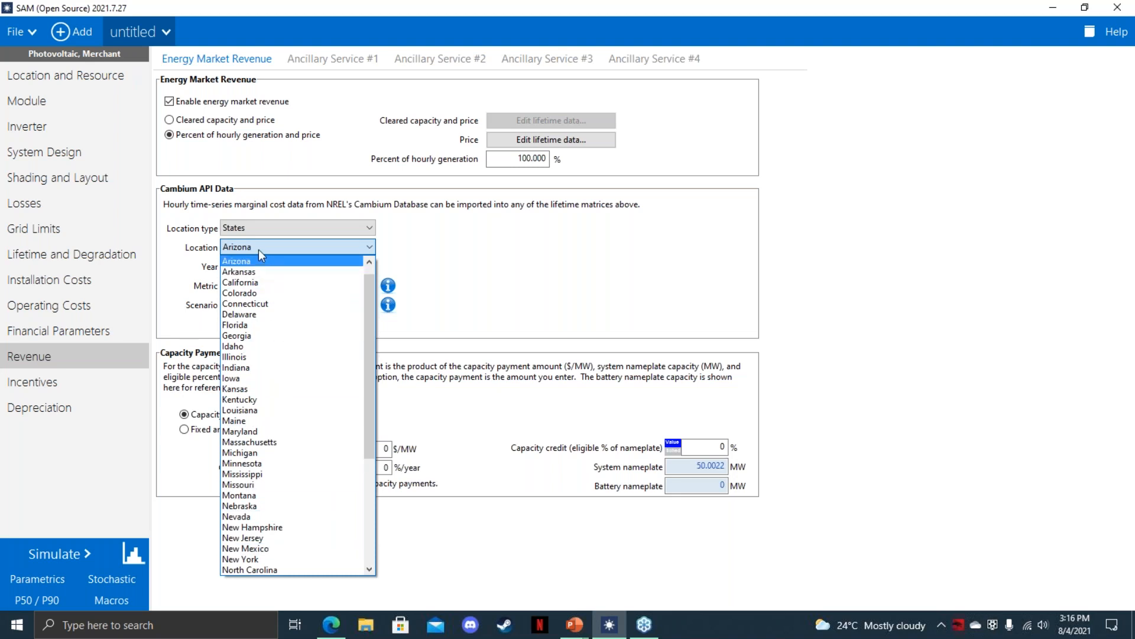
{"action": "left_click", "coordinate": [258, 250]}
Set the Cambium data year to Multiple years and view the starting years available for the increment.
{"action": "left_click", "coordinate": [270, 265]}
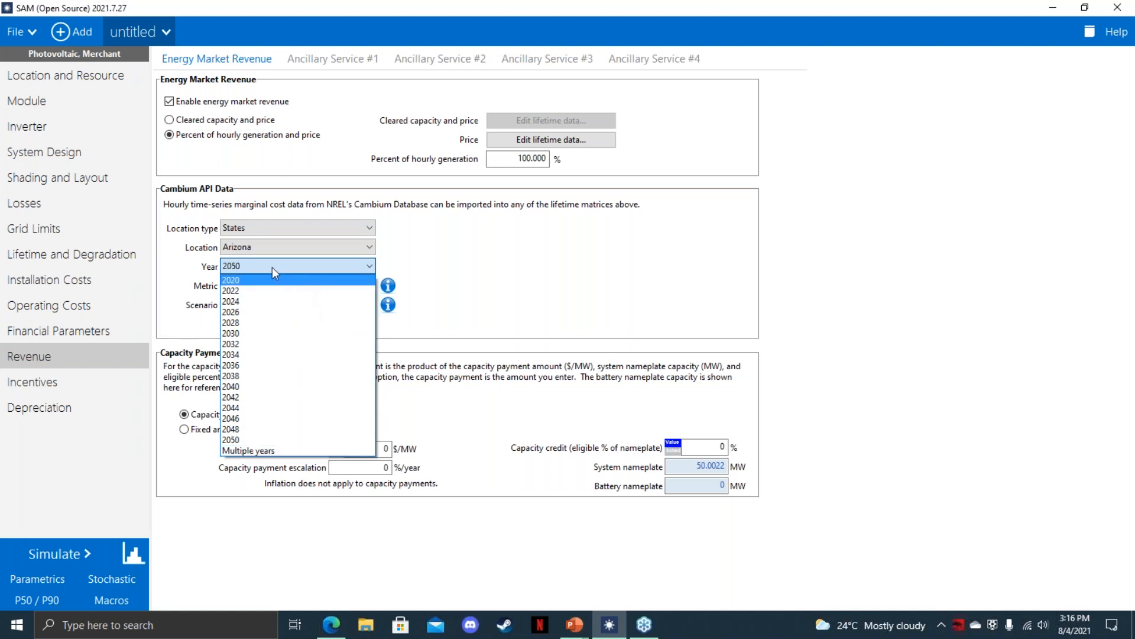
{"action": "left_click", "coordinate": [268, 450]}
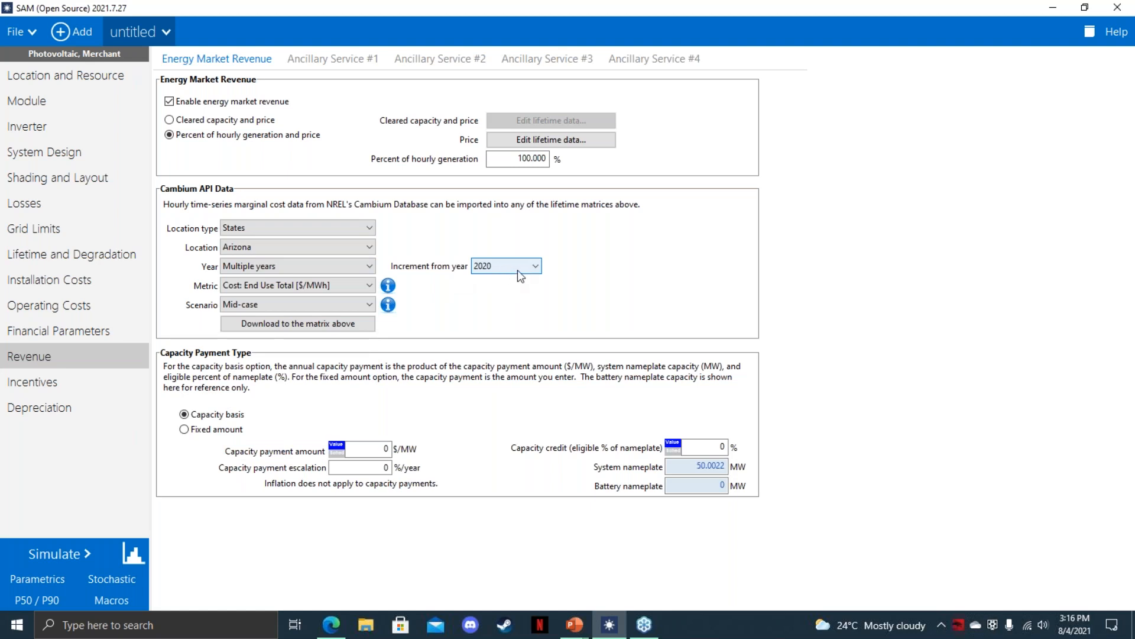
{"action": "left_click", "coordinate": [534, 265]}
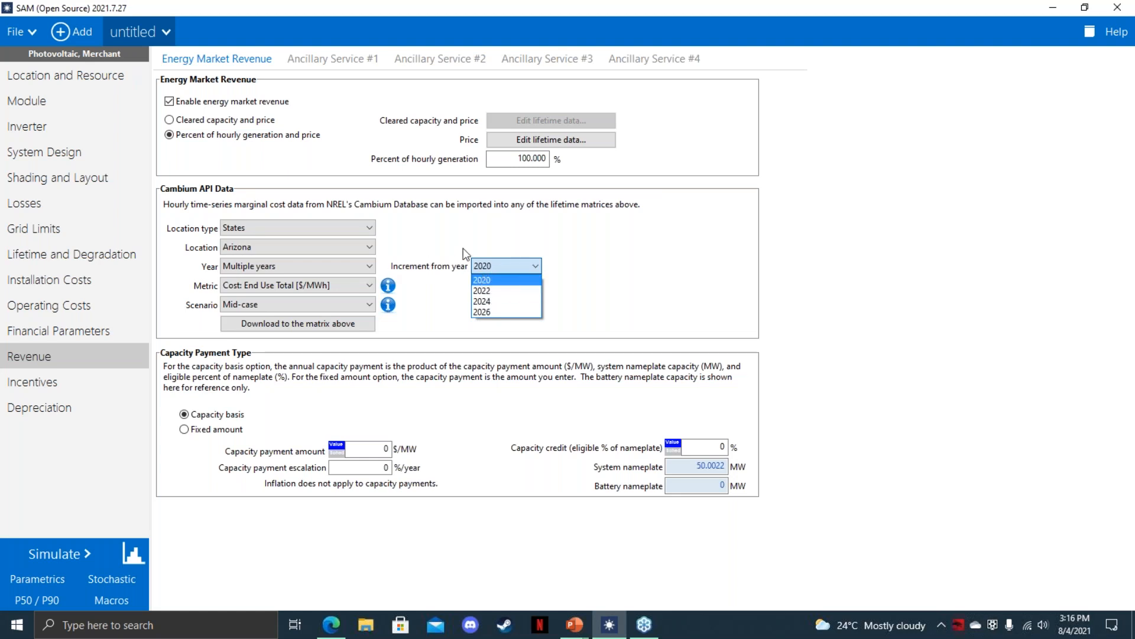
{"action": "left_click", "coordinate": [562, 246]}
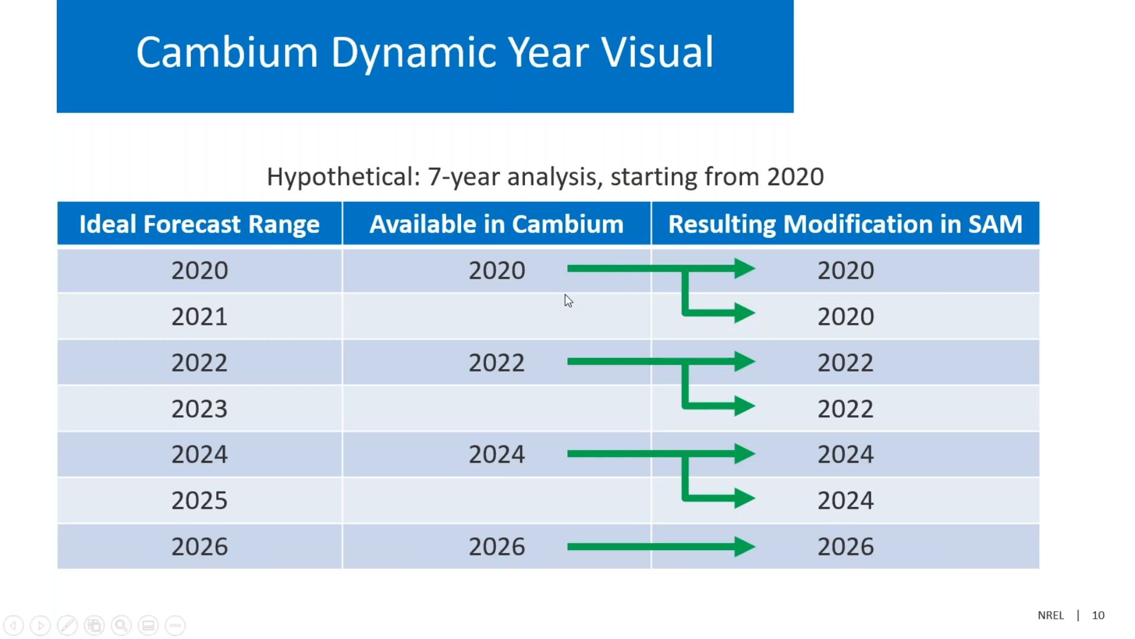
{"action": "key", "text": "alt+Tab"}
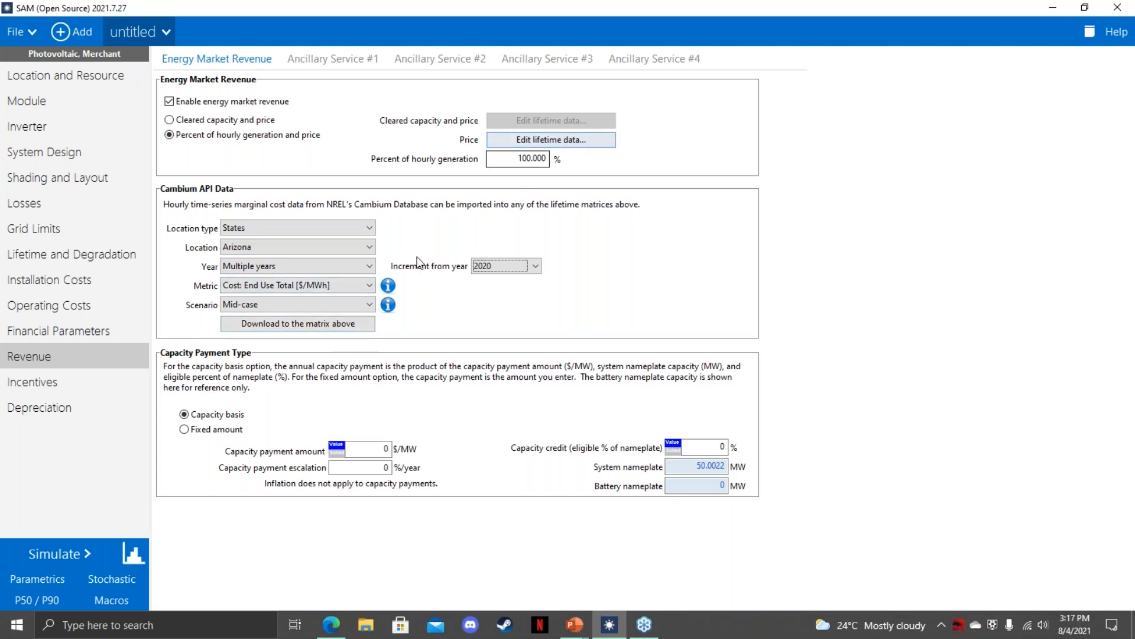
Set the Cambium data year to 2050 and download the data to the energy market price matrix.
{"action": "left_click", "coordinate": [363, 266]}
{"action": "left_click", "coordinate": [247, 440]}
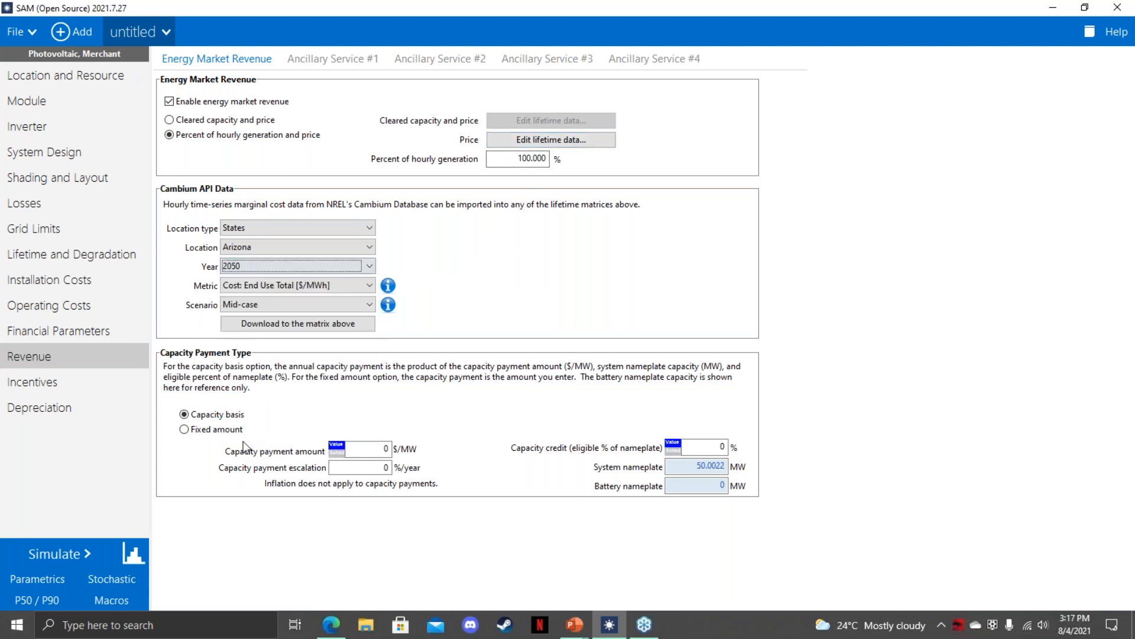
{"action": "left_click", "coordinate": [274, 324]}
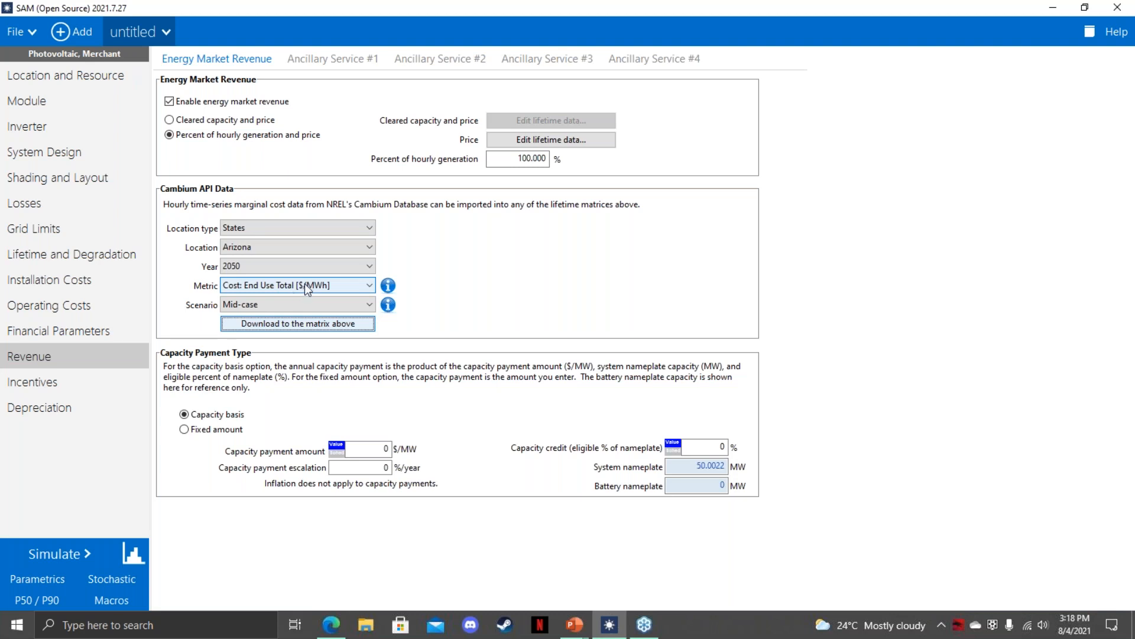
Review the Cambium metric and scenario options and their descriptions, keeping Cost: End Use Total and Mid-case.
{"action": "left_click", "coordinate": [369, 285]}
{"action": "left_click", "coordinate": [367, 283]}
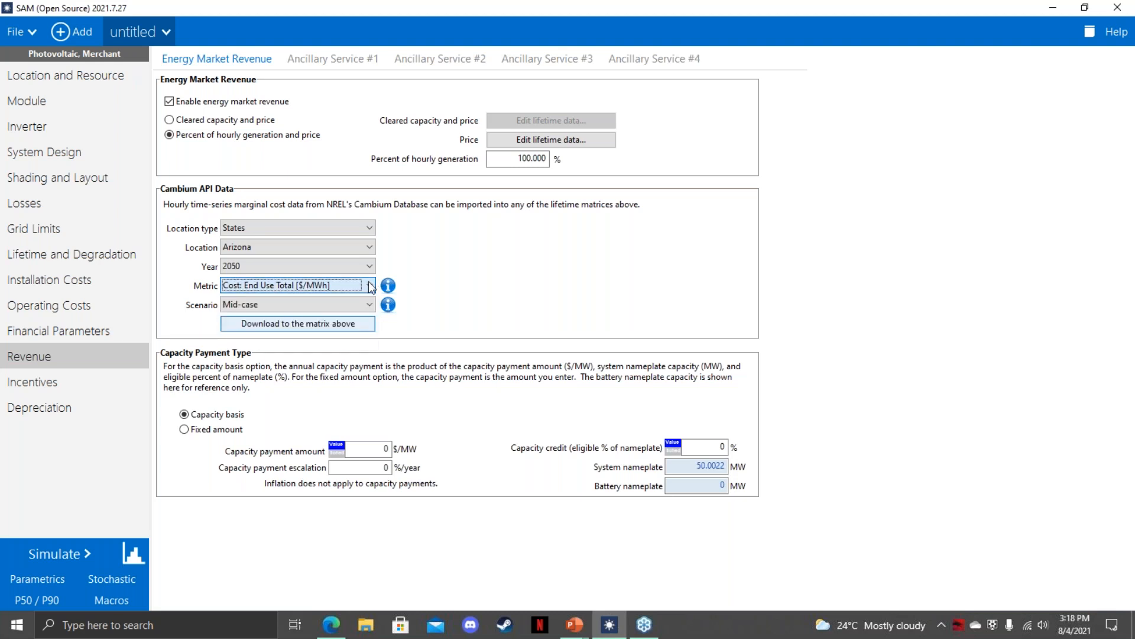
{"action": "left_click", "coordinate": [365, 305]}
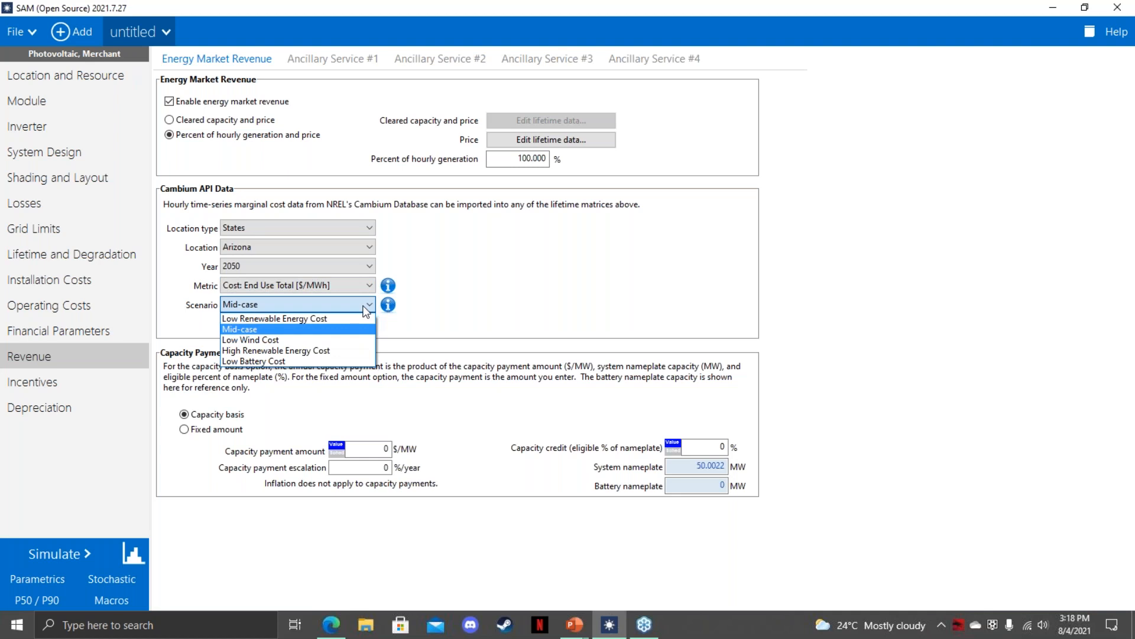
{"action": "left_click", "coordinate": [366, 310]}
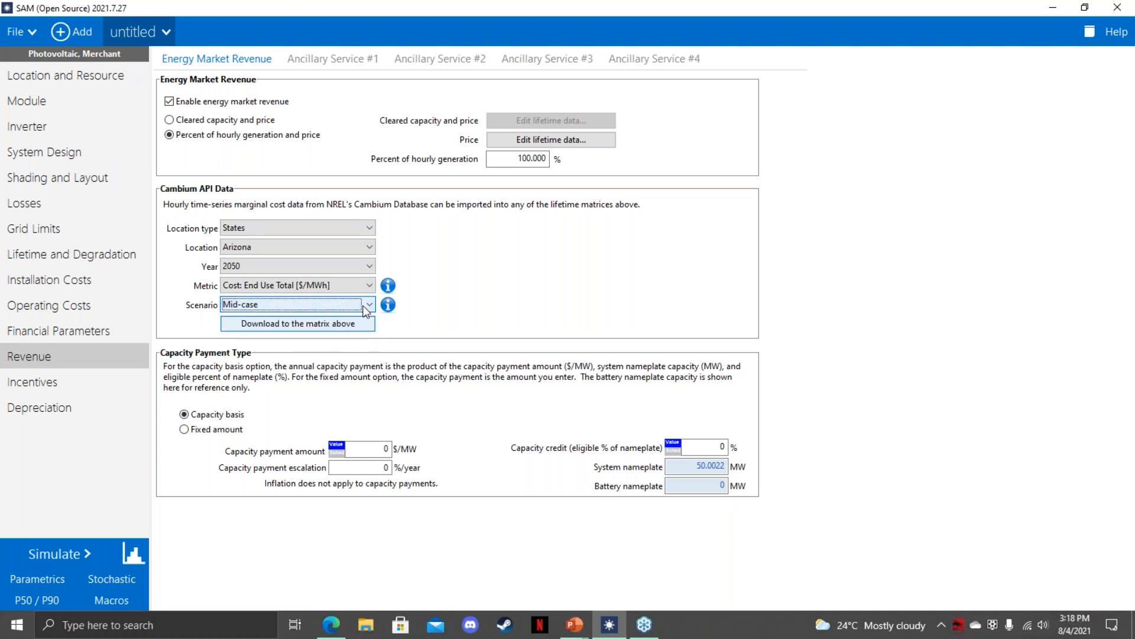
{"action": "left_click", "coordinate": [388, 290]}
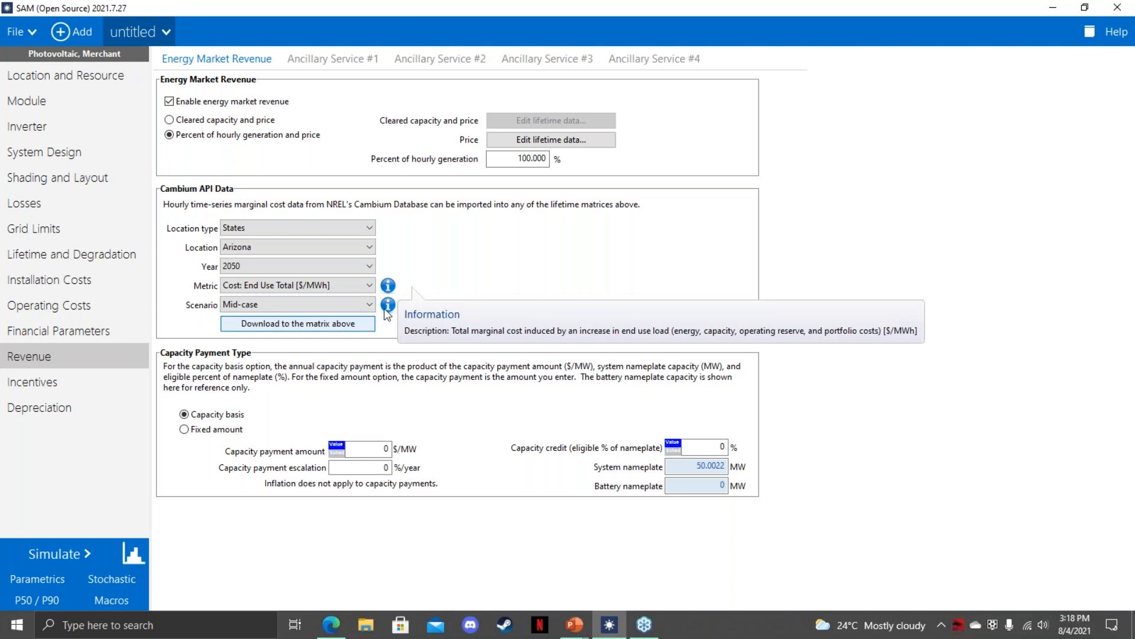
{"action": "left_click", "coordinate": [387, 309]}
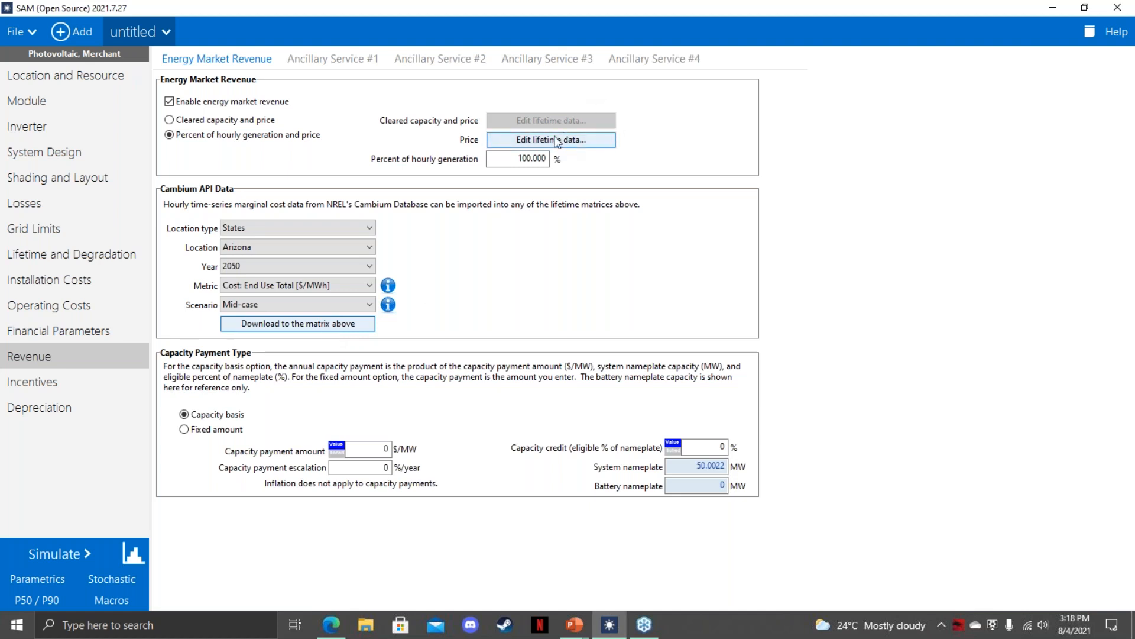
Download the 2050 Arizona Mid-case Cambium data to the price matrix and check the imported hourly prices.
{"action": "left_click", "coordinate": [354, 324]}
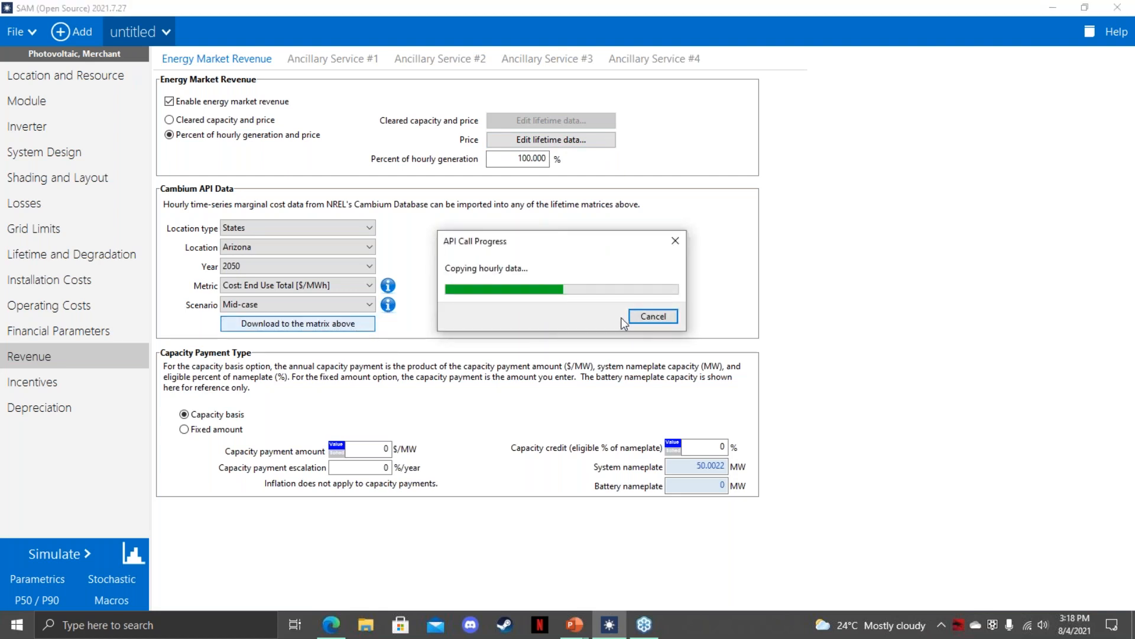
{"action": "left_click", "coordinate": [564, 140]}
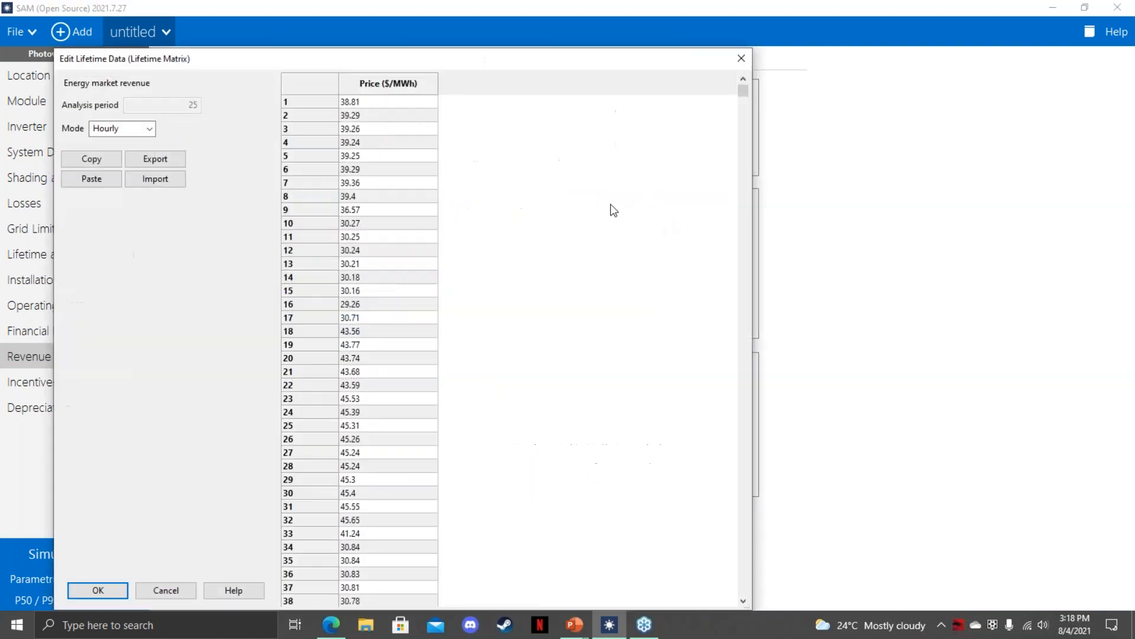
{"action": "left_click", "coordinate": [741, 58]}
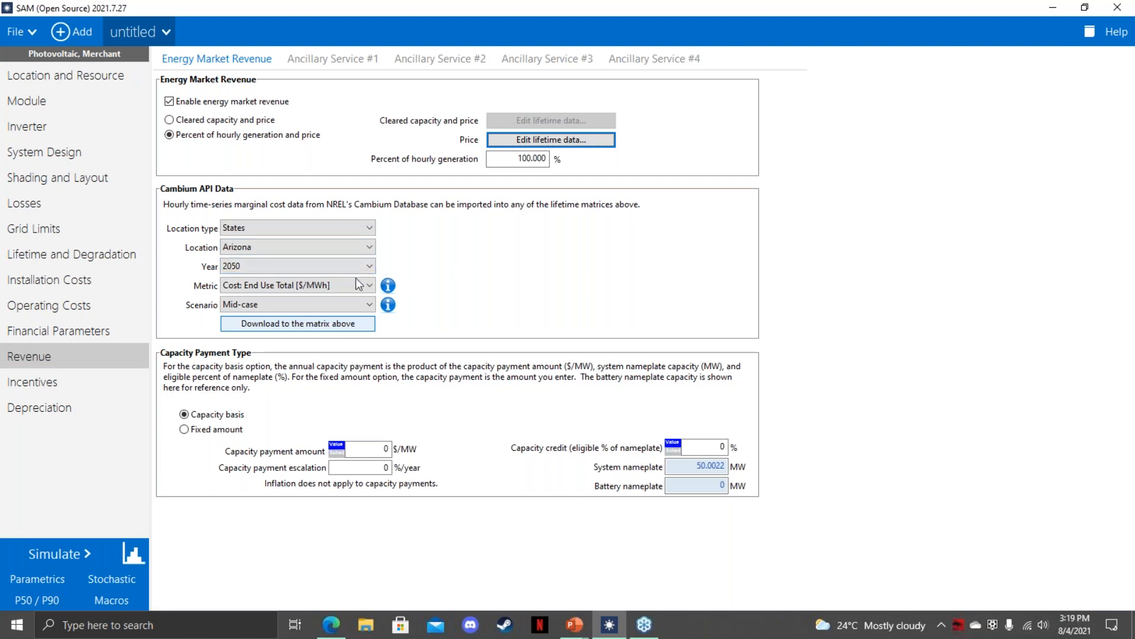
View the Cambium year choices, keeping 2050, and look over the Ancillary Service #1 revenue inputs before returning to the energy market revenue.
{"action": "left_click", "coordinate": [297, 265]}
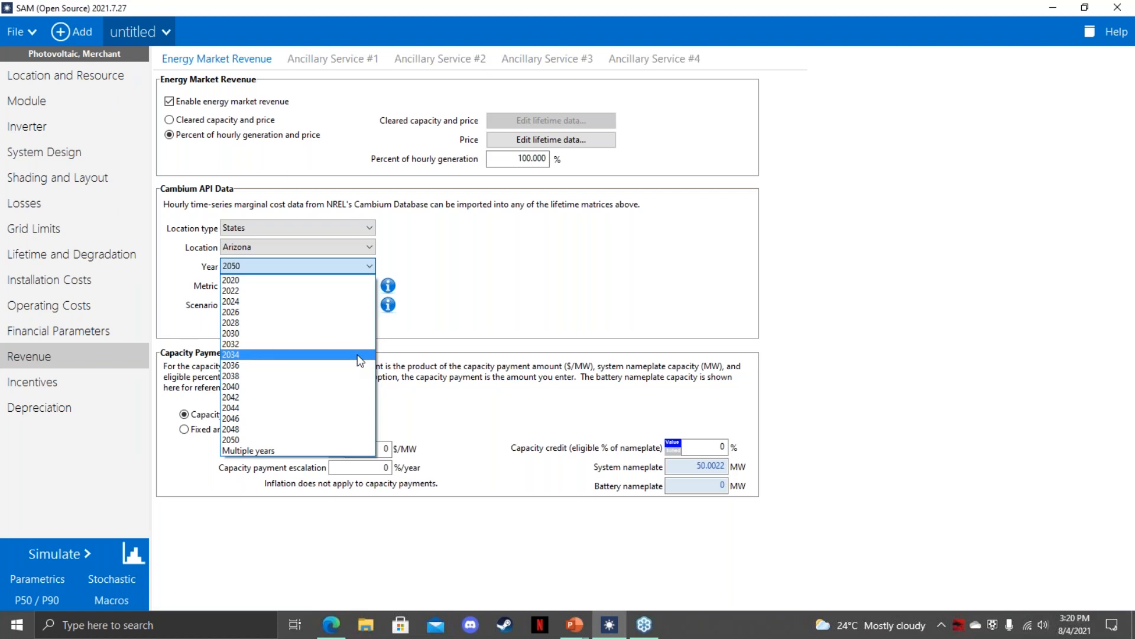
{"action": "left_click", "coordinate": [1102, 388]}
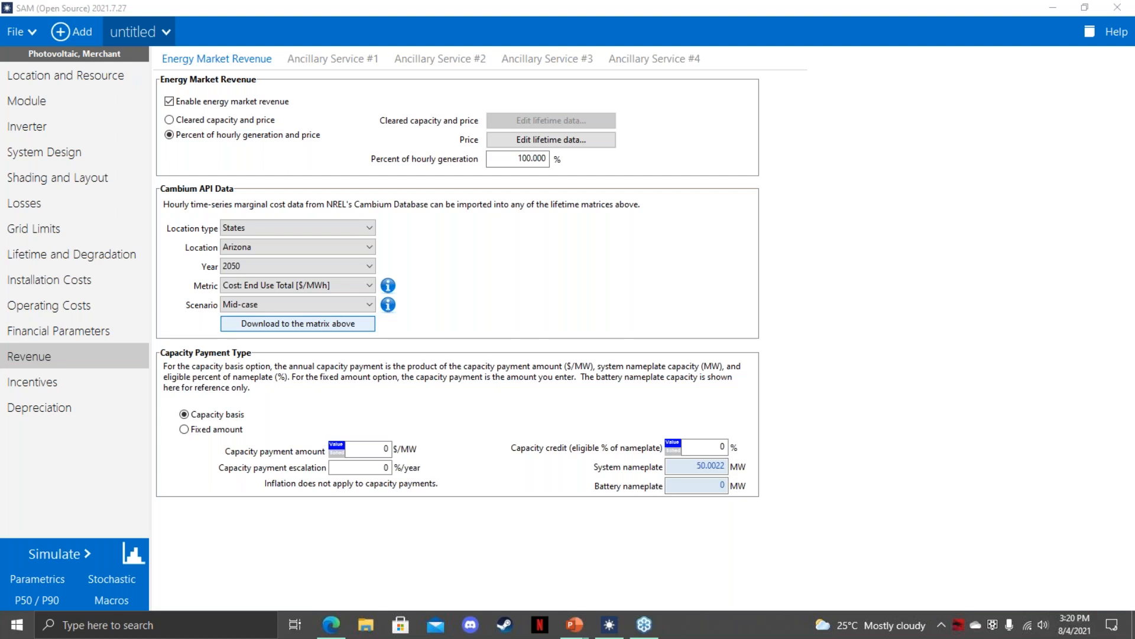
{"action": "left_click", "coordinate": [818, 308]}
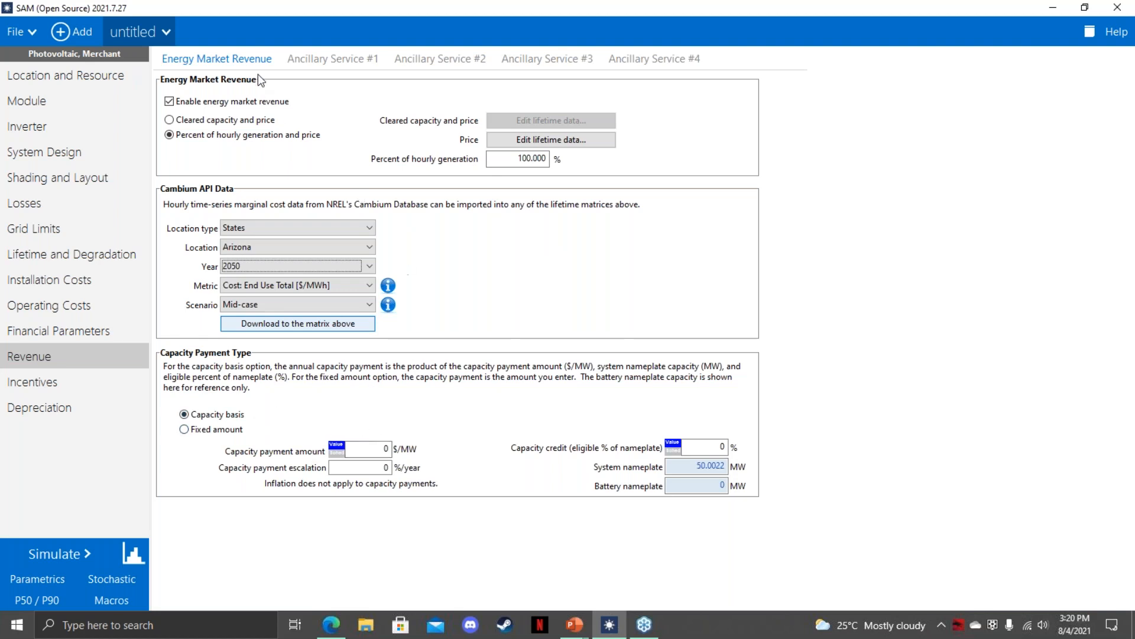
{"action": "left_click", "coordinate": [338, 60]}
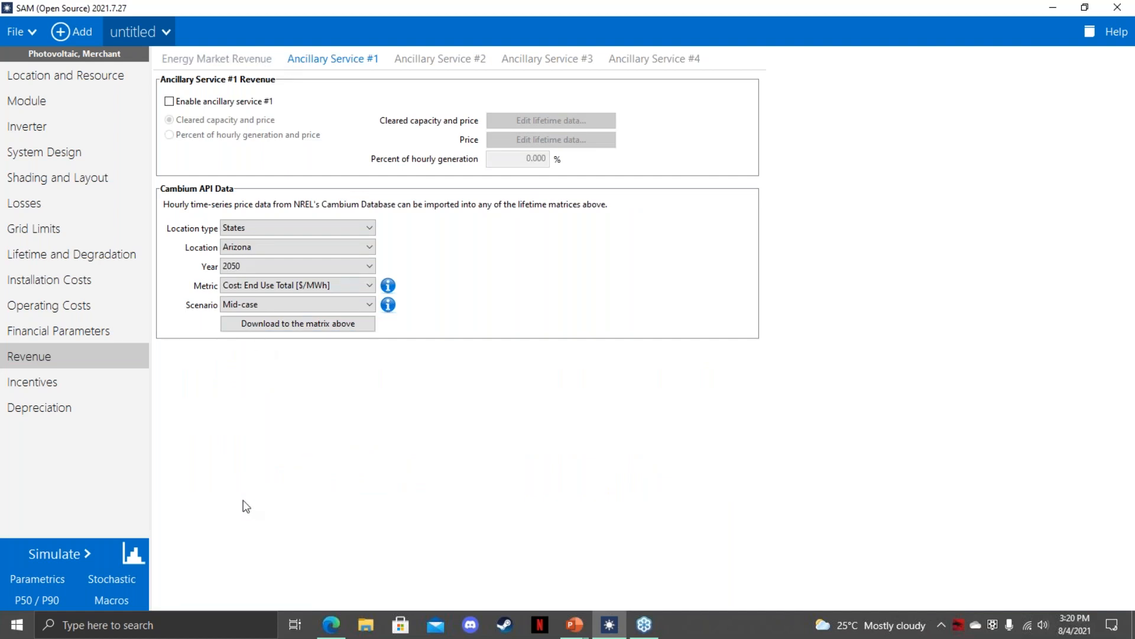
{"action": "left_click", "coordinate": [236, 59]}
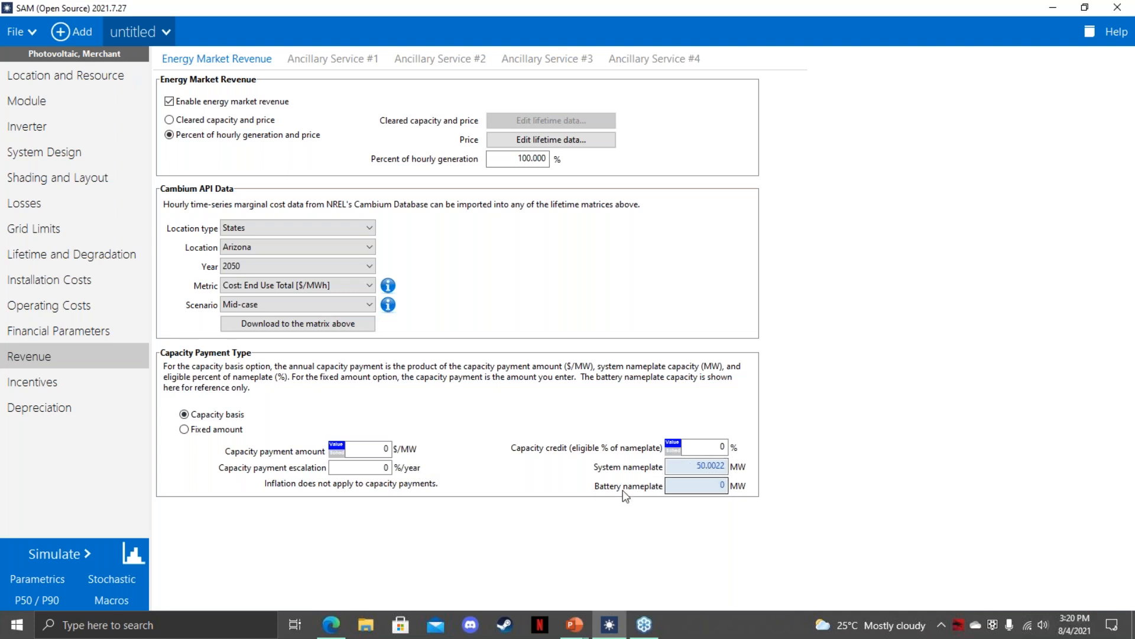
Compare the capacity basis and fixed amount options for the capacity payment type, finishing on Fixed amount.
{"action": "left_click", "coordinate": [230, 432]}
{"action": "left_click", "coordinate": [214, 416]}
{"action": "left_click", "coordinate": [226, 431]}
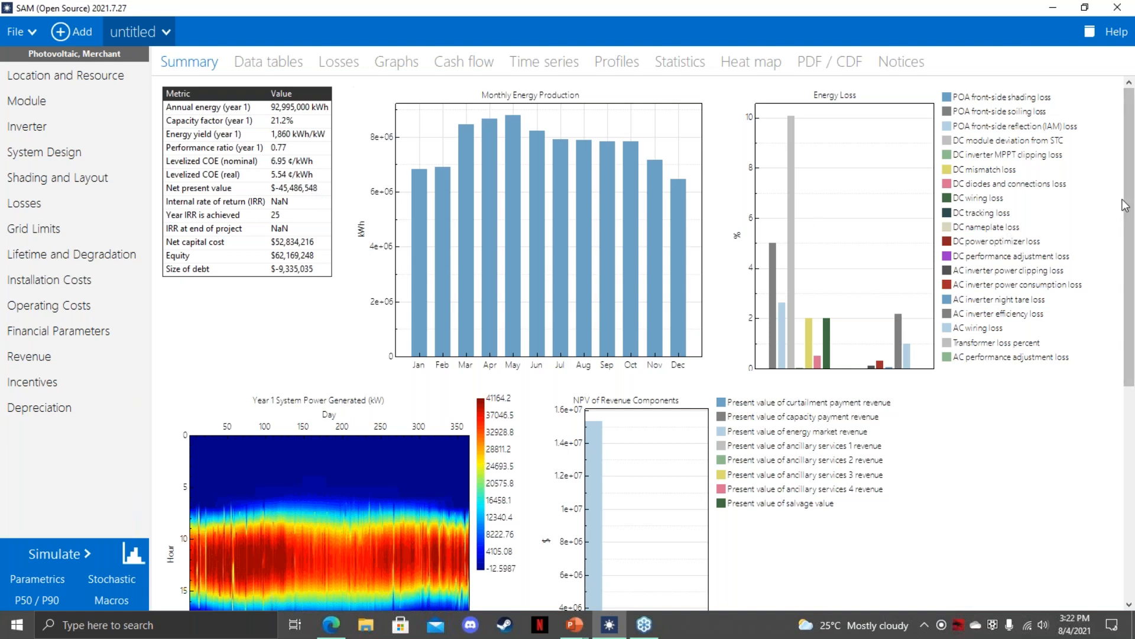
Examine the simulation summary's metrics, energy production, losses, NPV of revenue components and project after-tax cash flow.
{"action": "left_click_drag", "start_coordinate": [1130, 207], "coordinate": [1129, 287]}
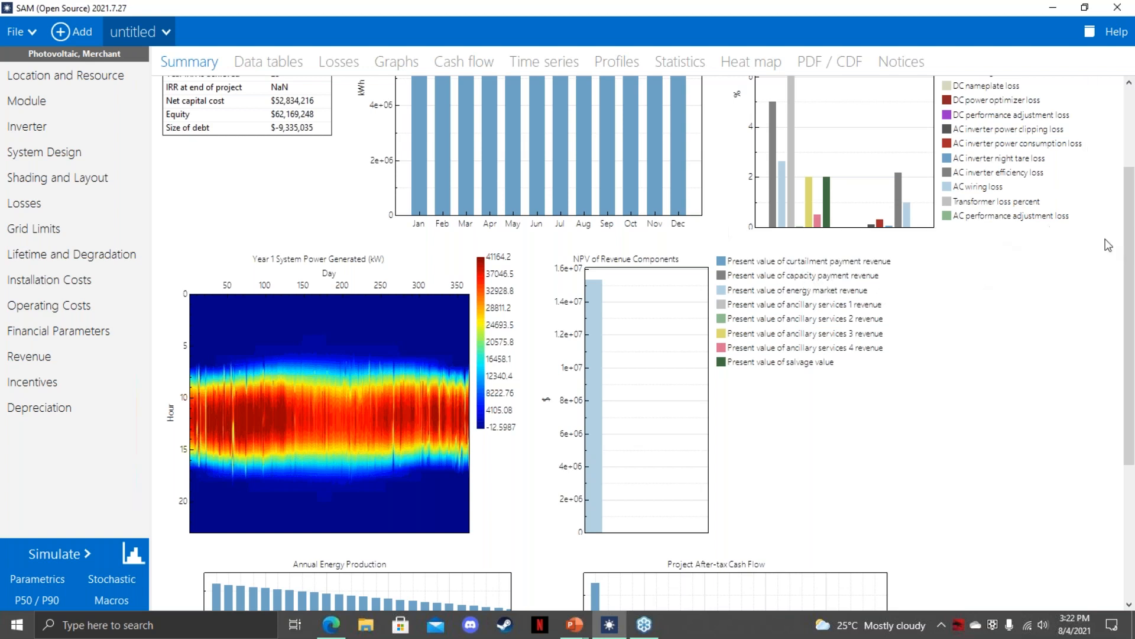
{"action": "left_click_drag", "start_coordinate": [1129, 245], "coordinate": [1128, 383]}
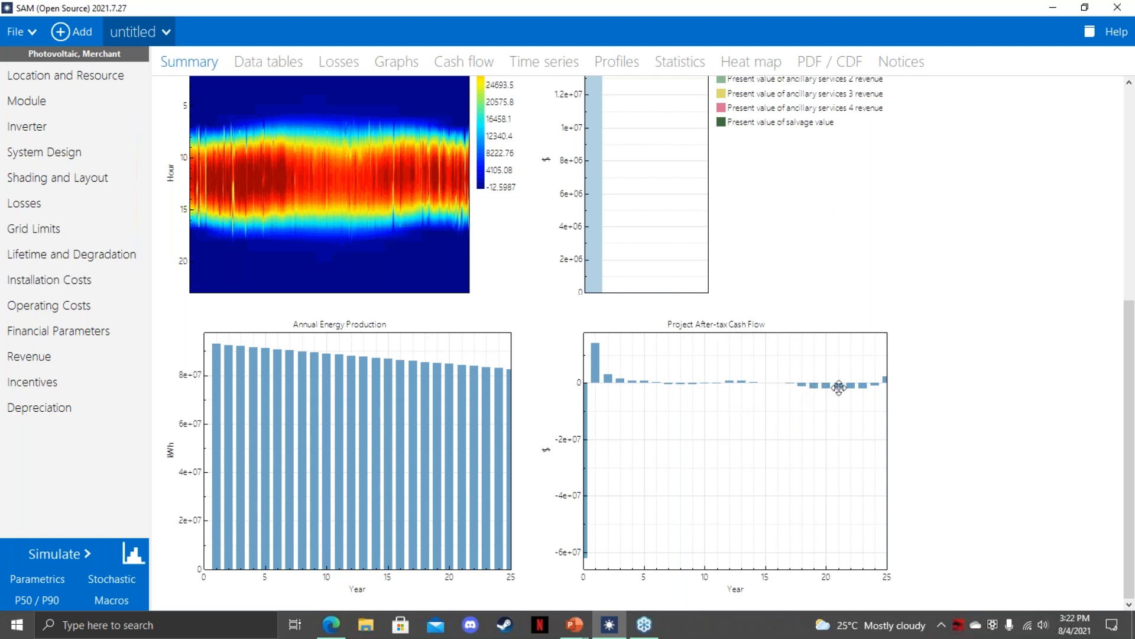
{"action": "scroll", "coordinate": [1109, 331], "scroll_direction": "up", "scroll_amount": 5}
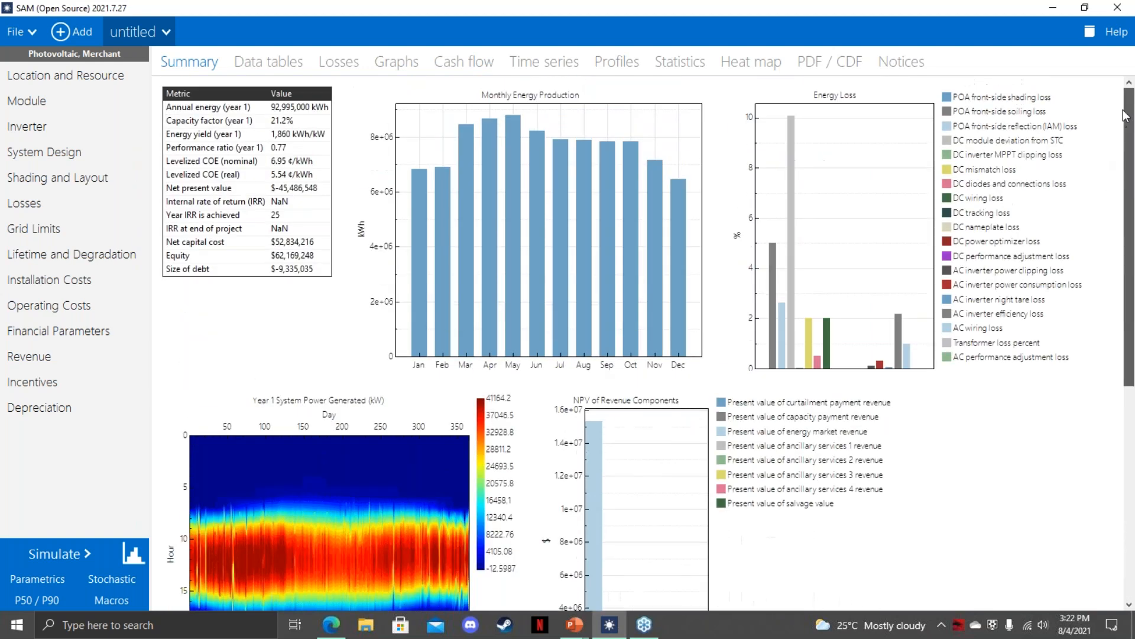
Examine the project cash flow table, from annual energy and total revenue through operating and investing activities.
{"action": "left_click", "coordinate": [460, 63]}
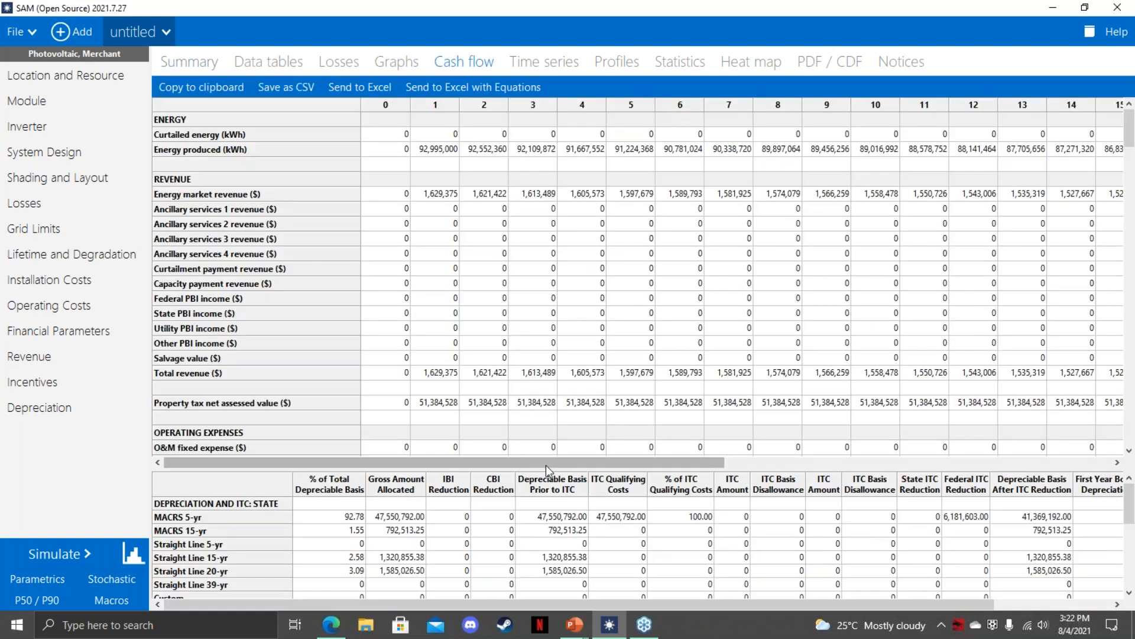
{"action": "left_click", "coordinate": [485, 374]}
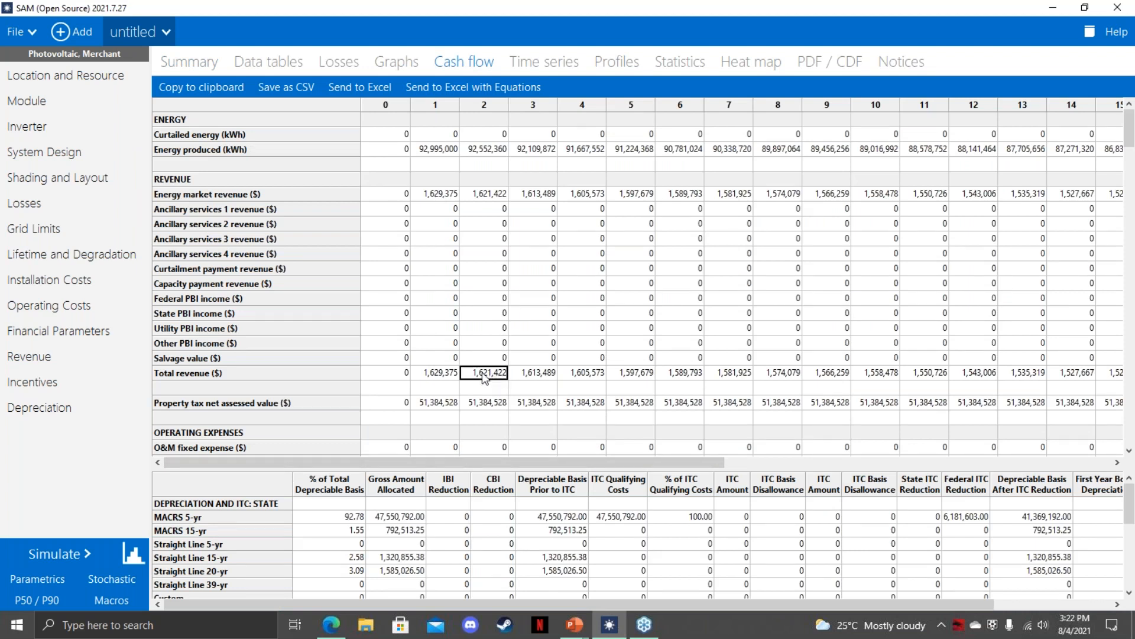
{"action": "left_click", "coordinate": [550, 376]}
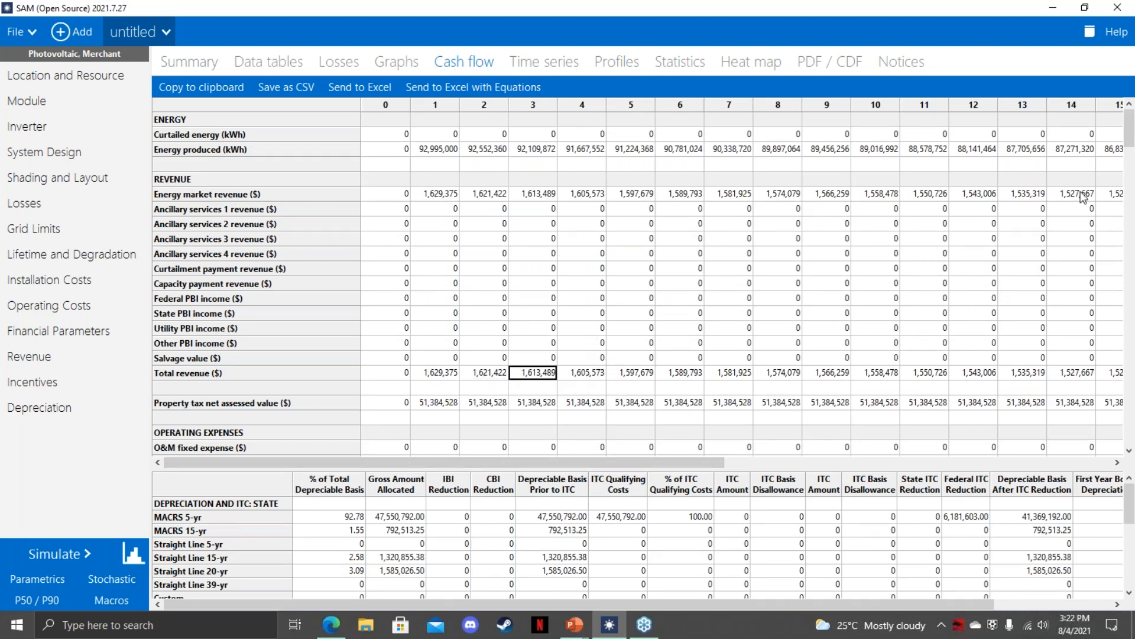
{"action": "left_click_drag", "start_coordinate": [1129, 142], "coordinate": [1131, 198]}
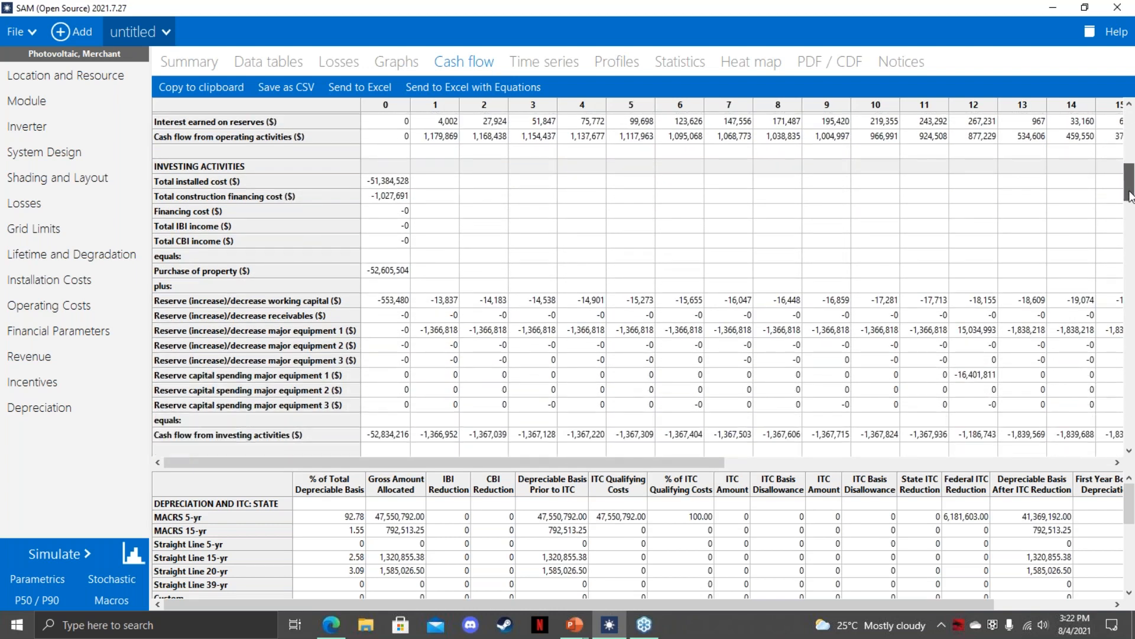
Plot the hourly energy market cleared capacity below system power, comparing it first with energy market price and finally with generated revenue.
{"action": "left_click", "coordinate": [533, 69]}
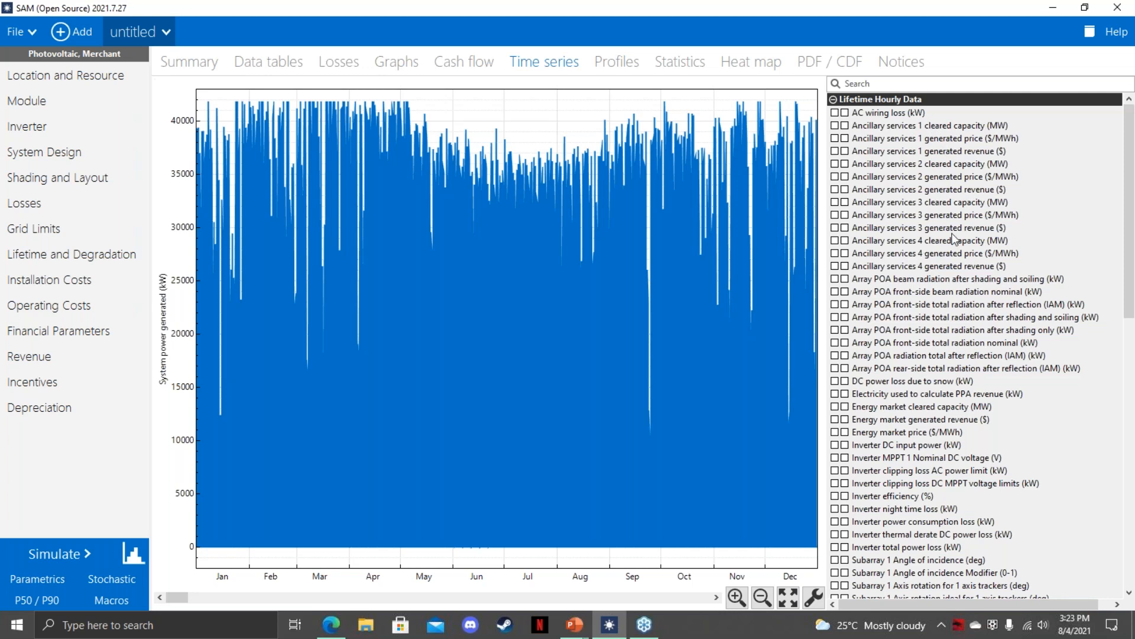
{"action": "left_click_drag", "start_coordinate": [1129, 171], "coordinate": [1132, 258]}
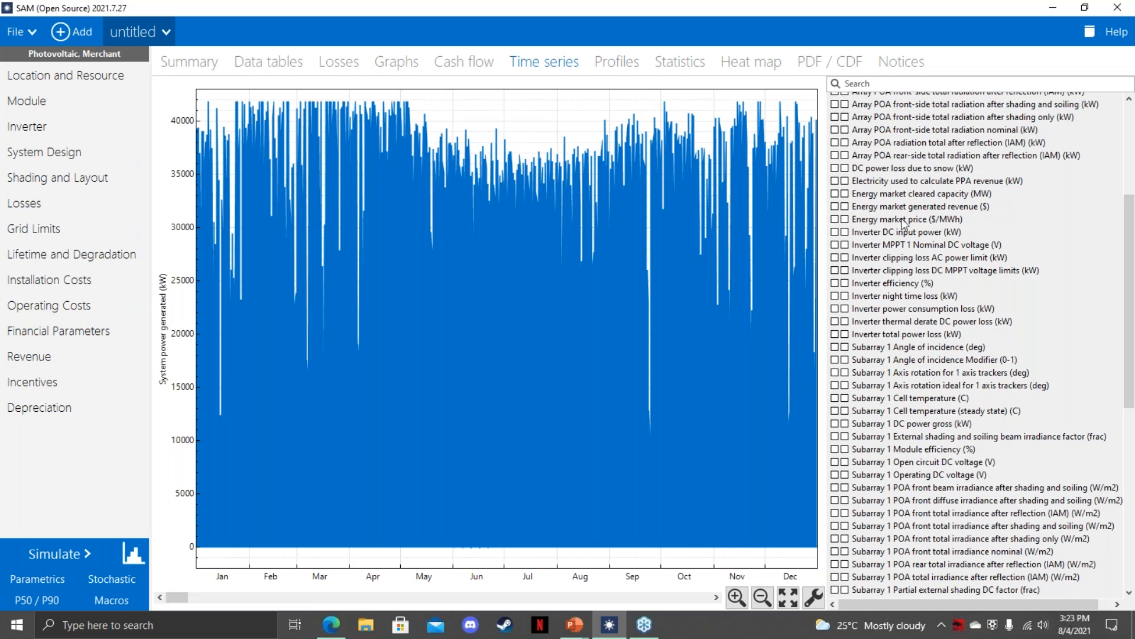
{"action": "left_click", "coordinate": [845, 194]}
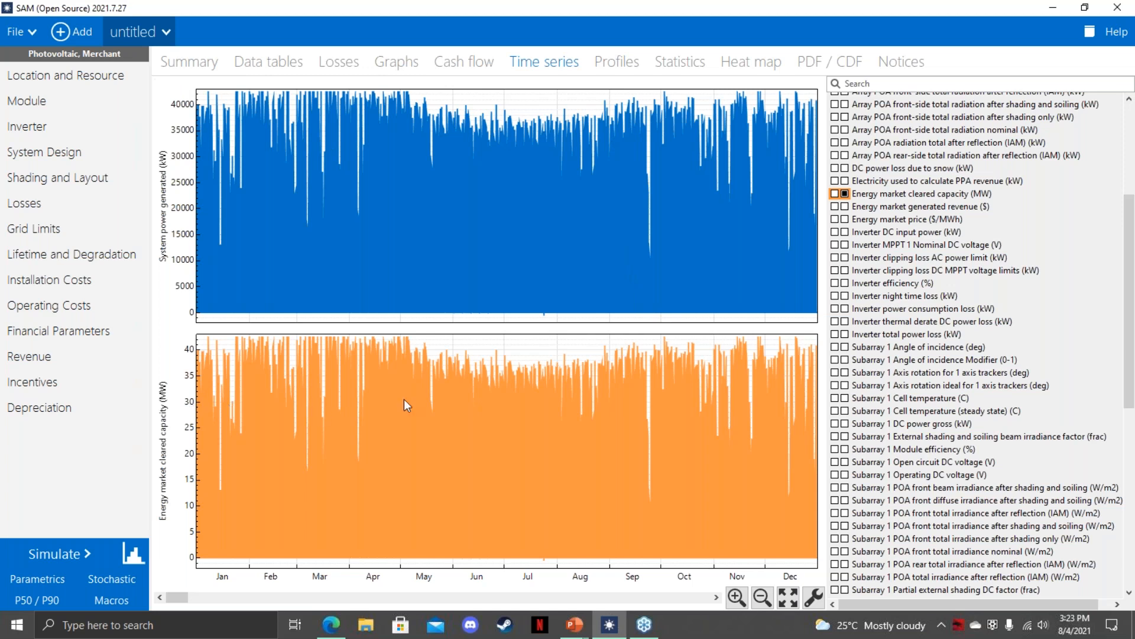
{"action": "left_click", "coordinate": [845, 220]}
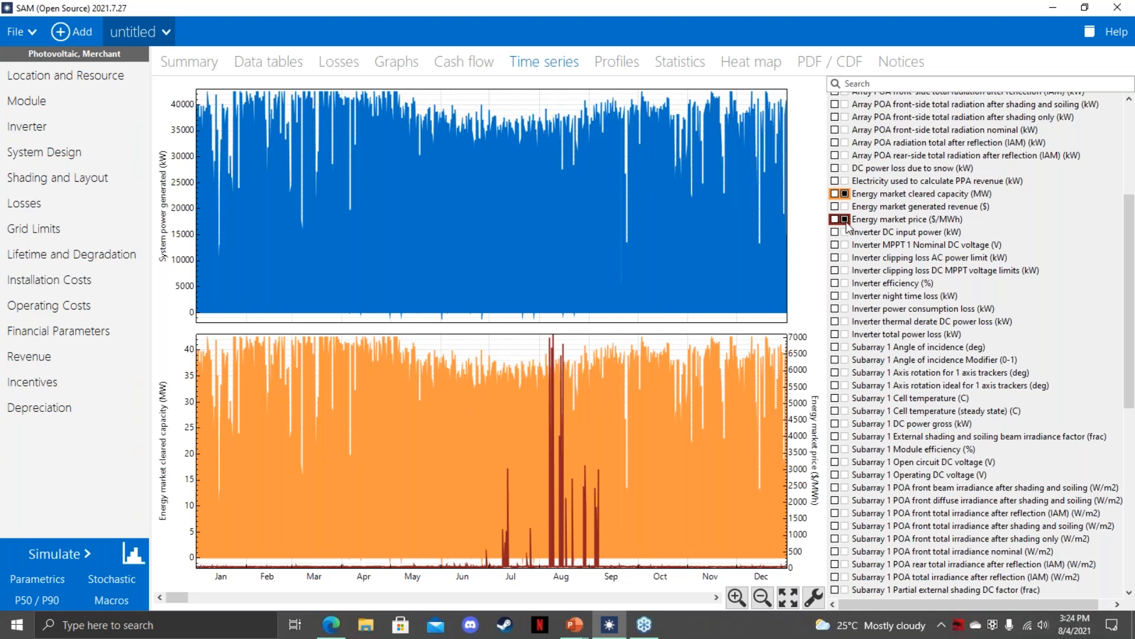
{"action": "left_click", "coordinate": [846, 220]}
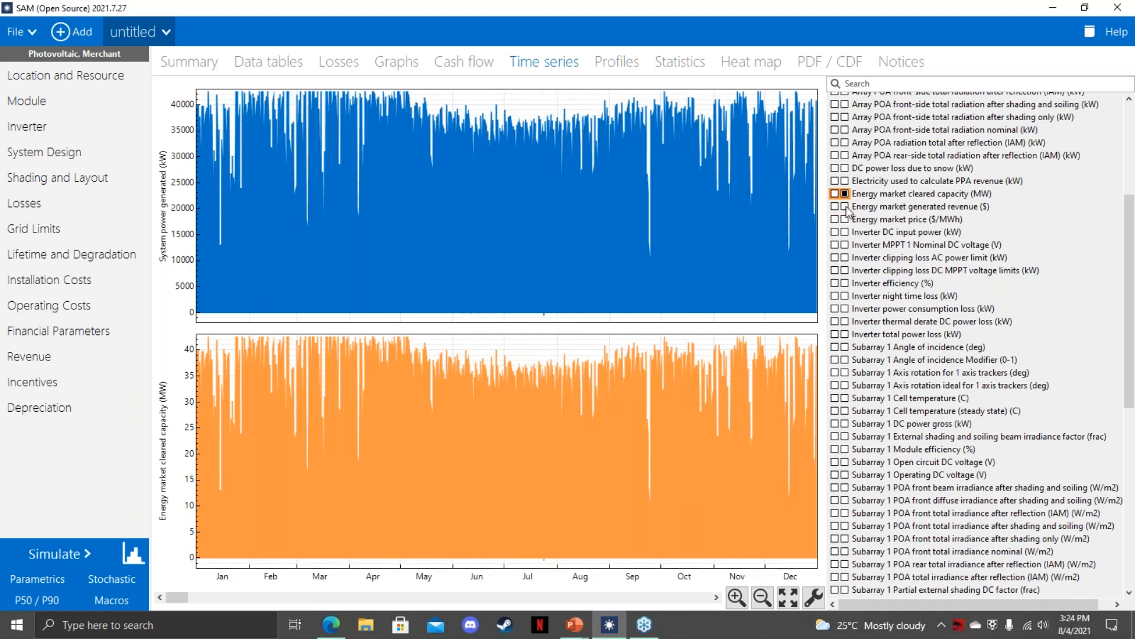
{"action": "left_click", "coordinate": [846, 207]}
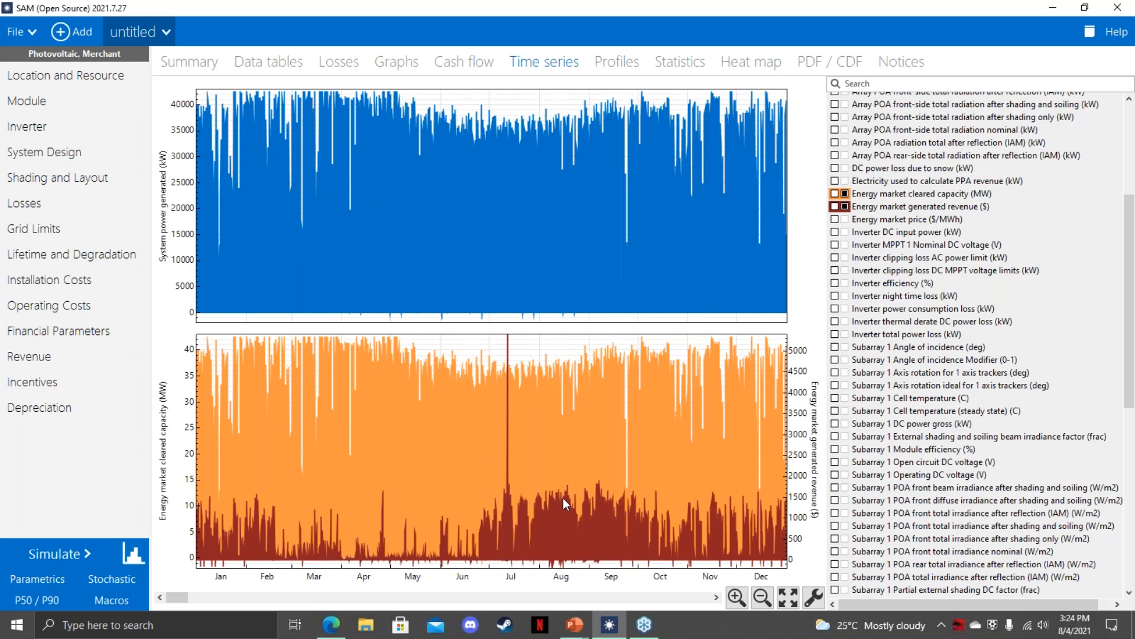
Change the Cambium location to New York, download its prices to the matrix, and rerun the simulation.
{"action": "left_click", "coordinate": [188, 61]}
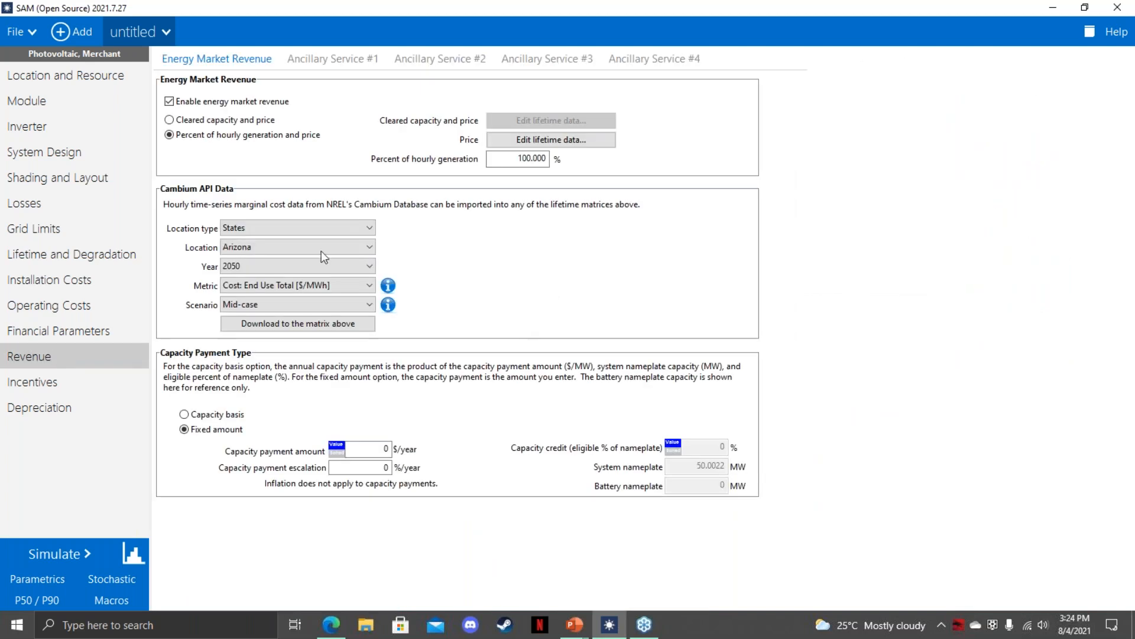
{"action": "left_click", "coordinate": [284, 247]}
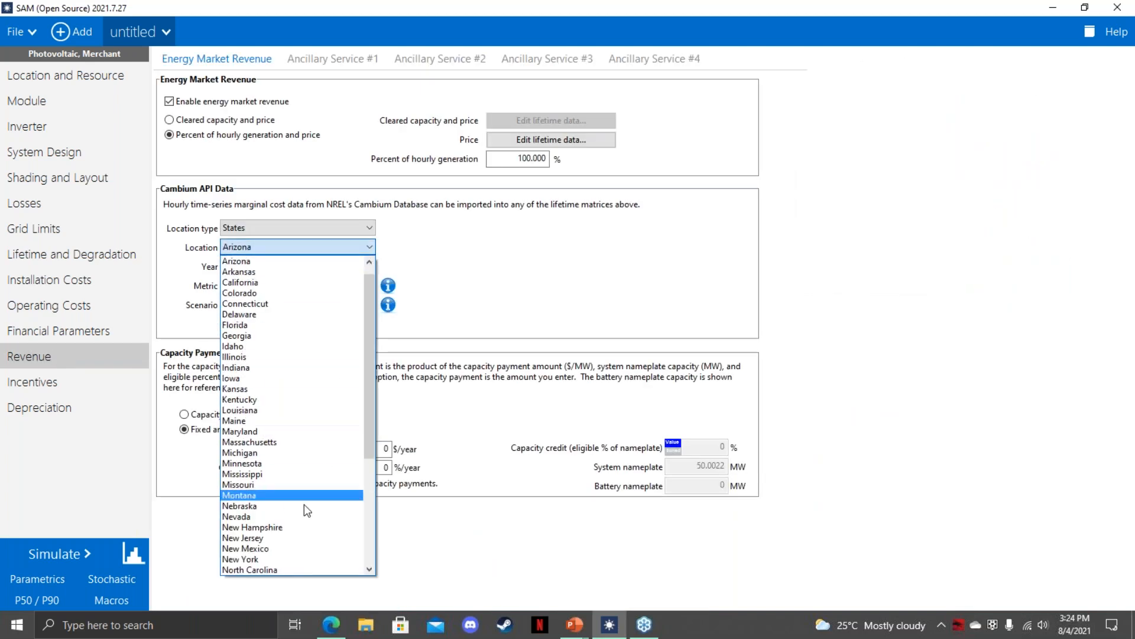
{"action": "left_click", "coordinate": [254, 559]}
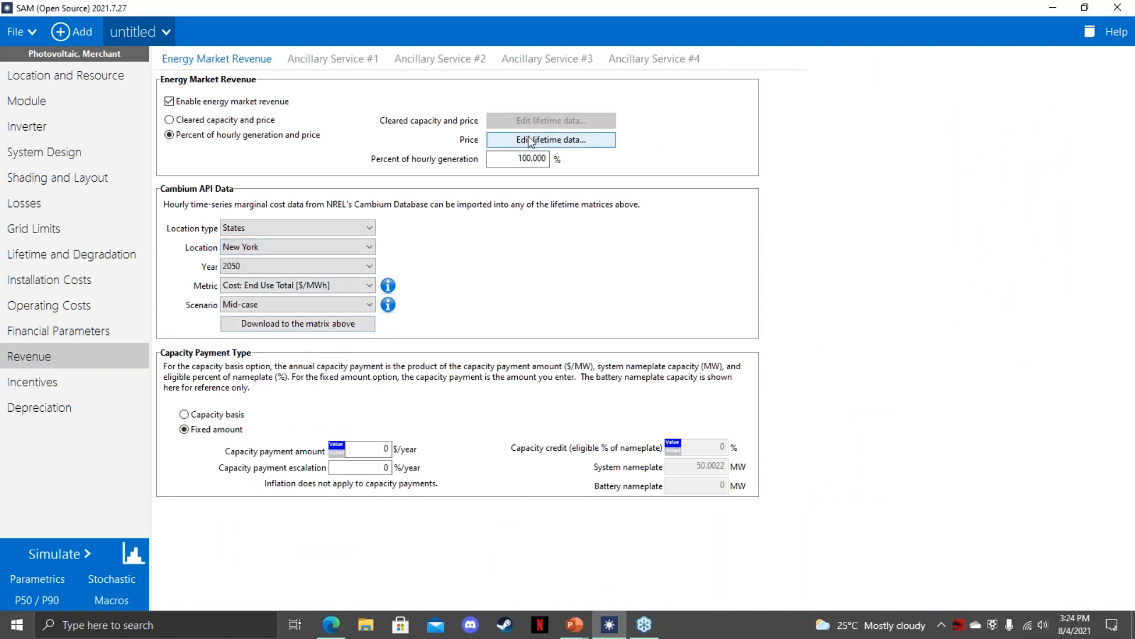
{"action": "left_click", "coordinate": [279, 324]}
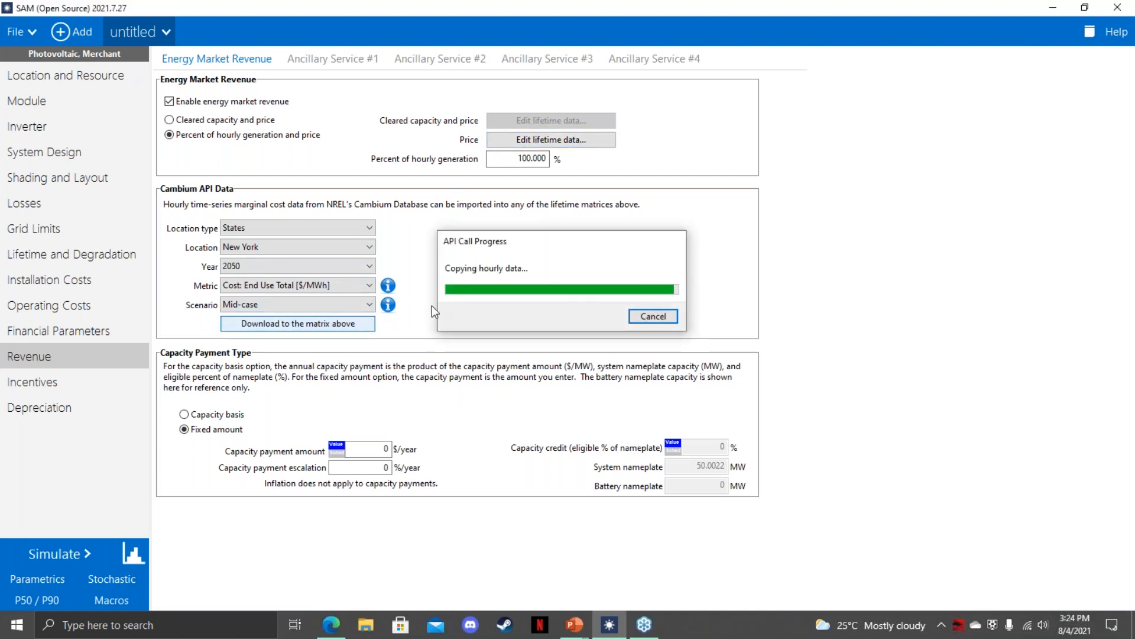
{"action": "left_click", "coordinate": [63, 556]}
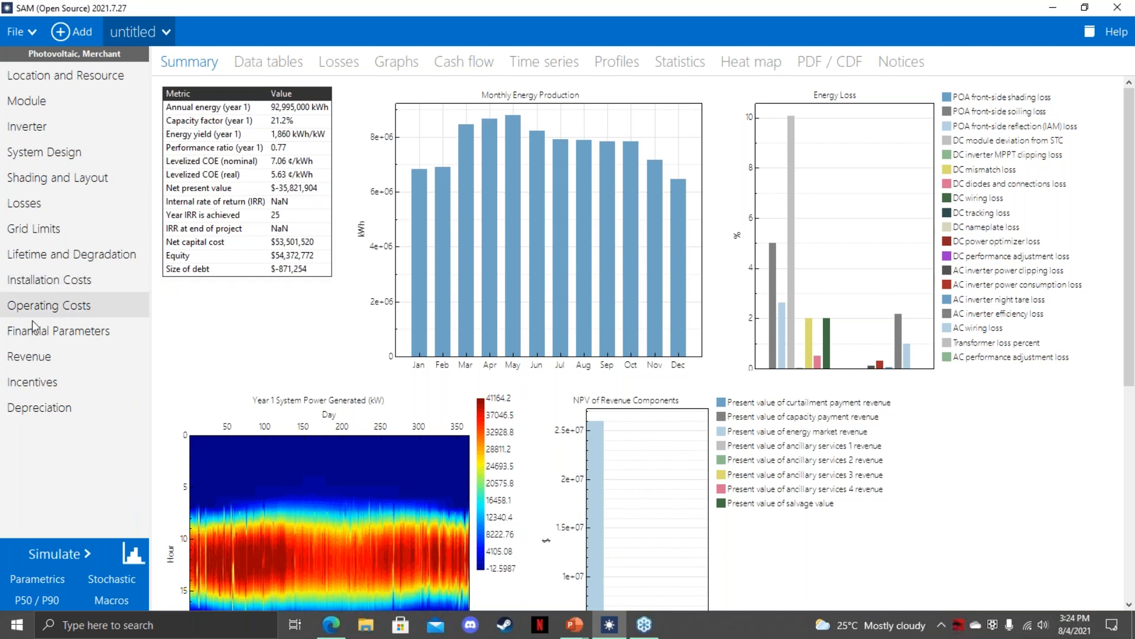
Switch the capacity payment type to Capacity basis with a payment amount of 100 $/MW and a capacity credit of 100%.
{"action": "left_click", "coordinate": [59, 357]}
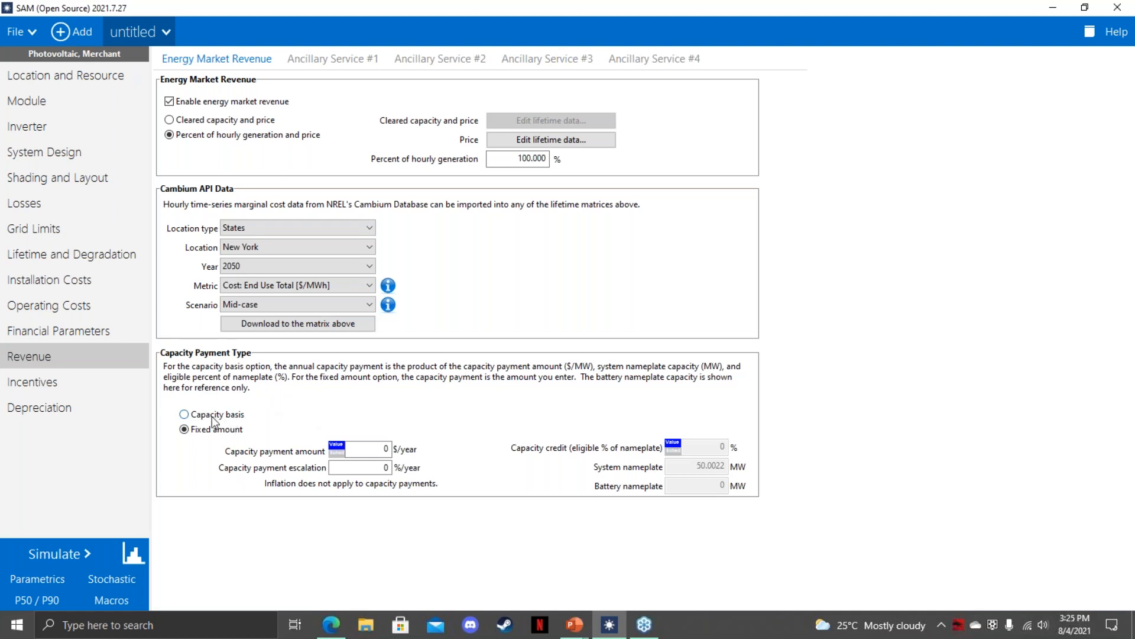
{"action": "left_click", "coordinate": [235, 414]}
{"action": "left_click", "coordinate": [373, 449]}
{"action": "left_click_drag", "start_coordinate": [374, 449], "coordinate": [427, 452]}
{"action": "type", "text": "100"}
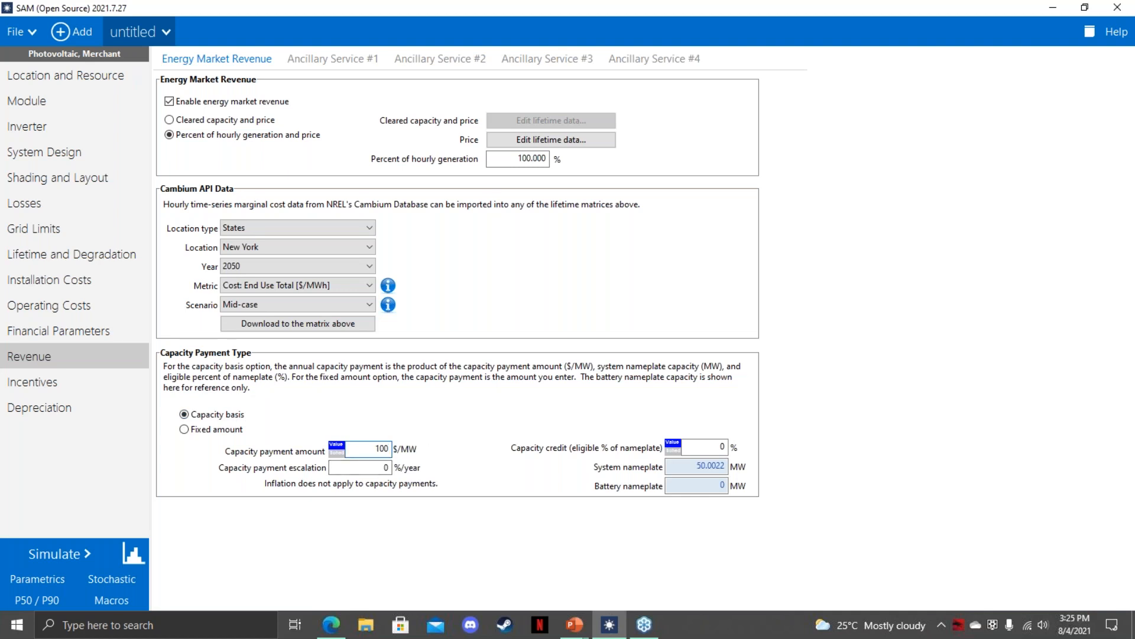
{"action": "key", "text": "Tab"}
{"action": "key", "text": "Return"}
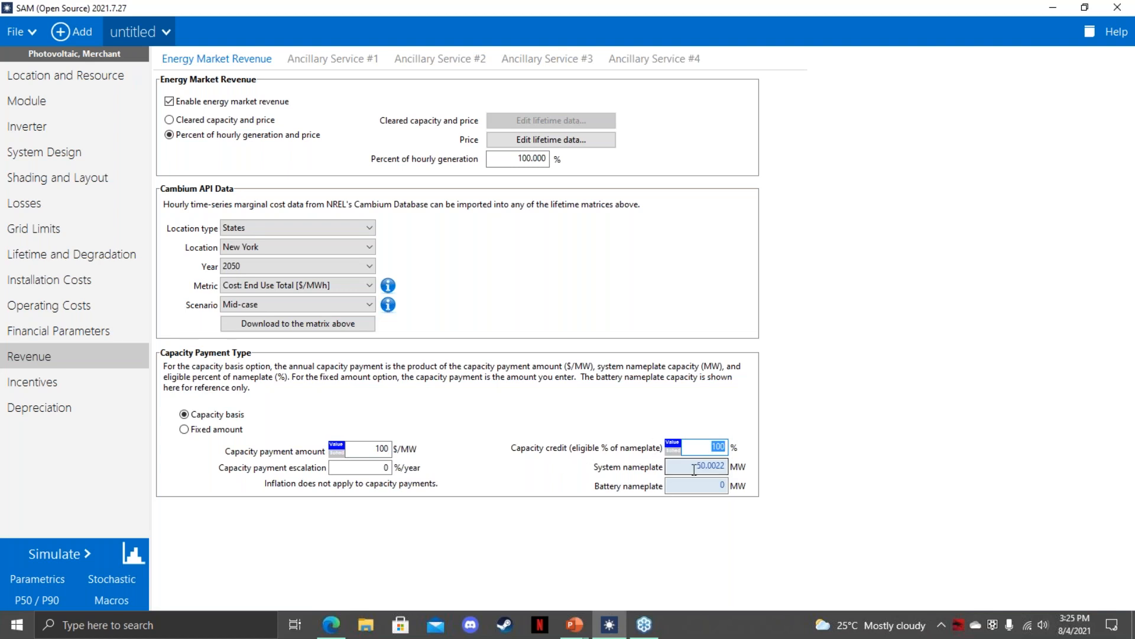
Set the capacity payment escalation to 1 %/year and rerun the simulation.
{"action": "left_click", "coordinate": [385, 467]}
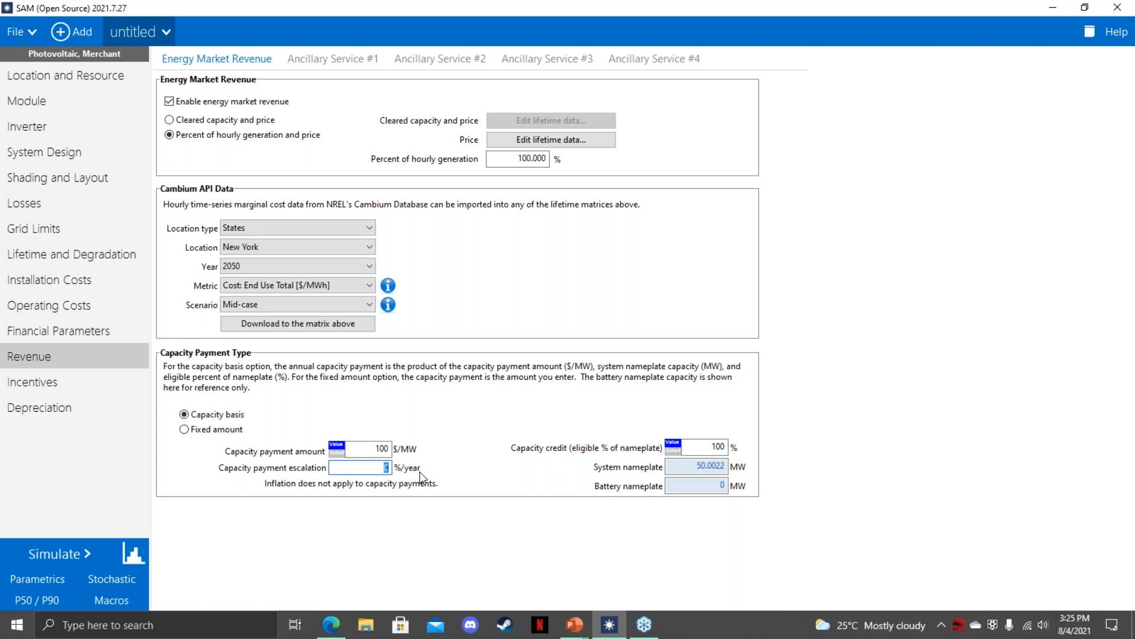
{"action": "type", "text": "1"}
{"action": "left_click", "coordinate": [76, 552]}
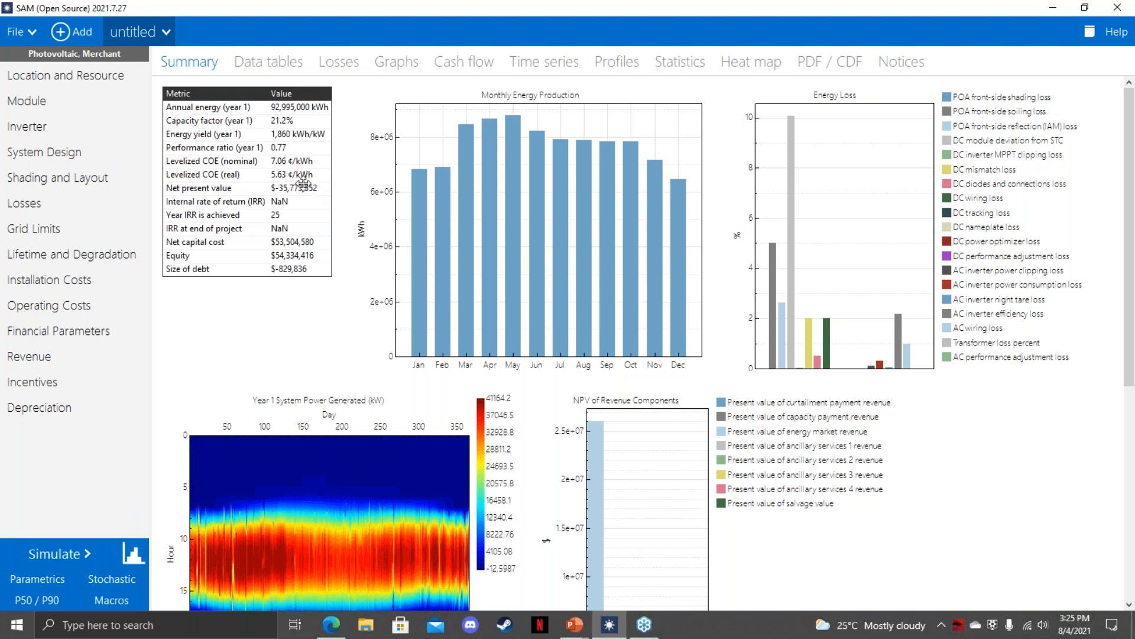
Size the project term debt by Debt percent instead of DSCR, rerun the simulation, and review the summary metrics.
{"action": "left_click", "coordinate": [87, 338]}
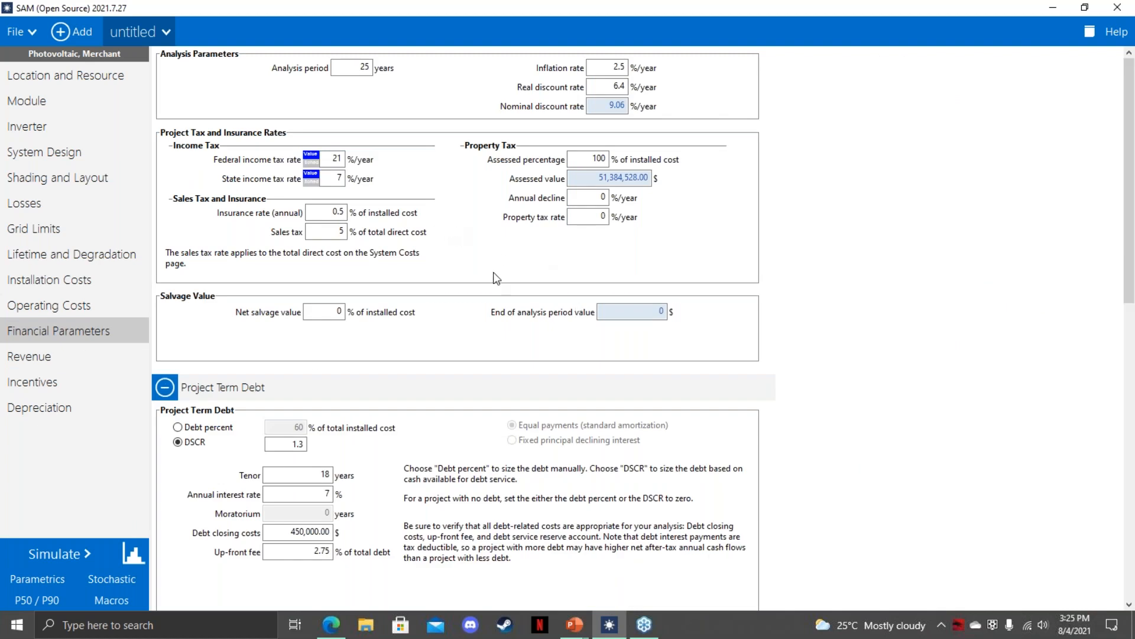
{"action": "left_click", "coordinate": [177, 428]}
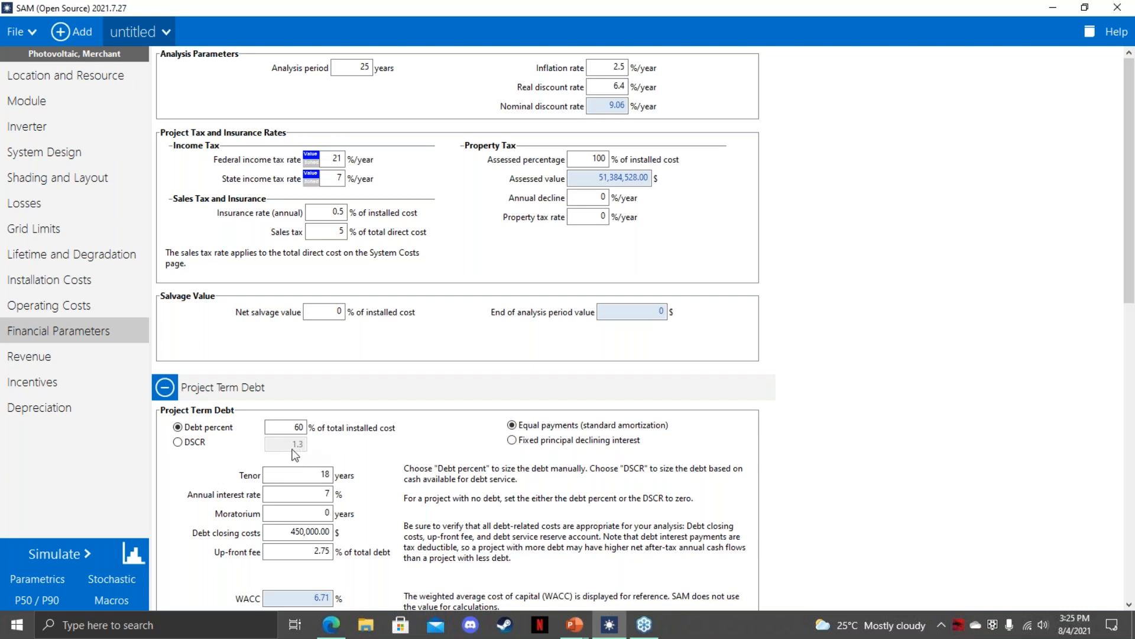
{"action": "left_click", "coordinate": [62, 555]}
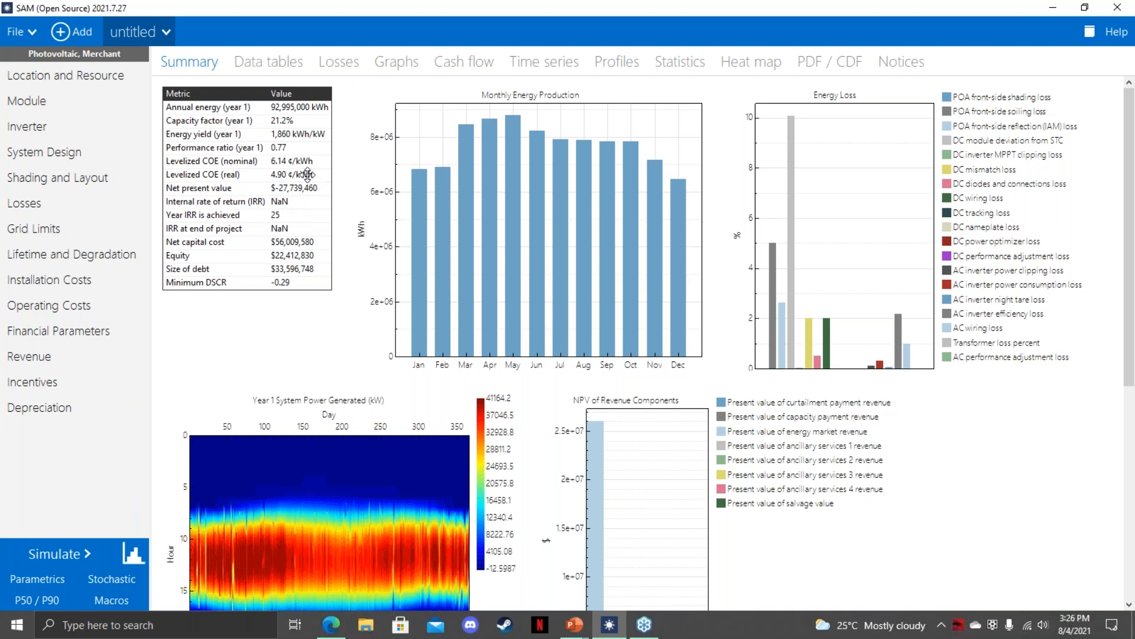
{"action": "left_click", "coordinate": [335, 190]}
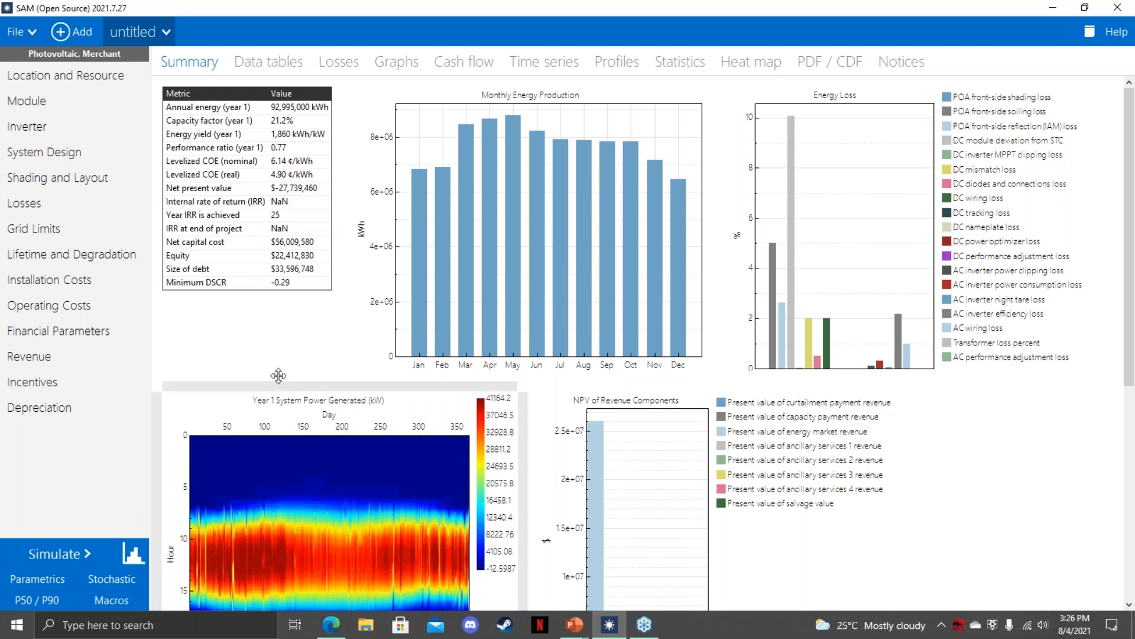
{"action": "key", "text": "alt+Tab"}
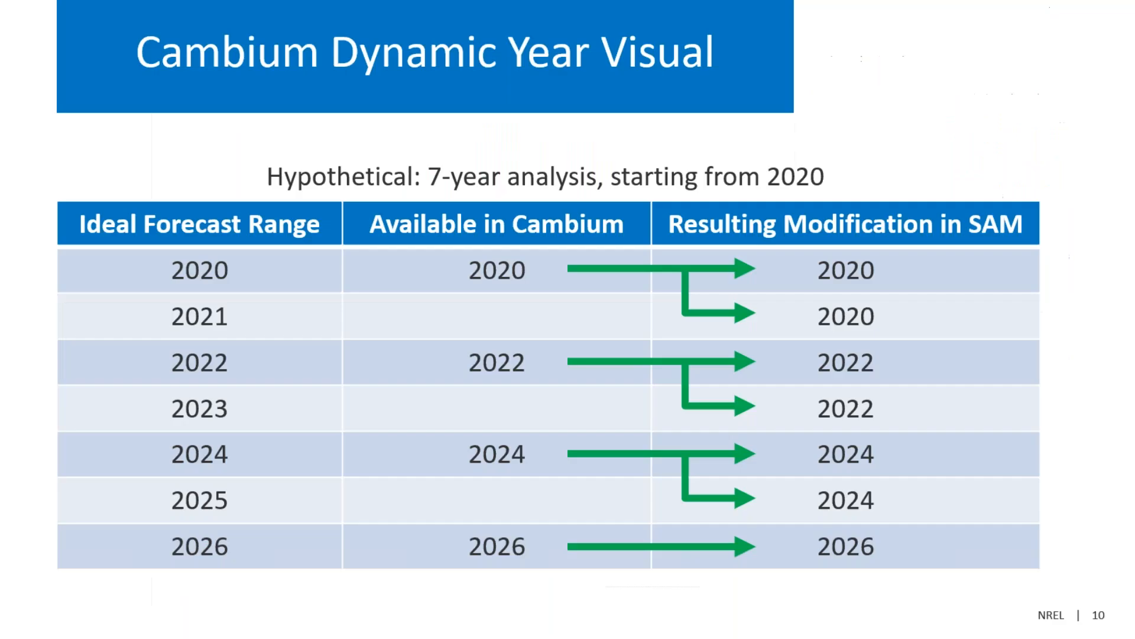
{"action": "left_click", "coordinate": [563, 349]}
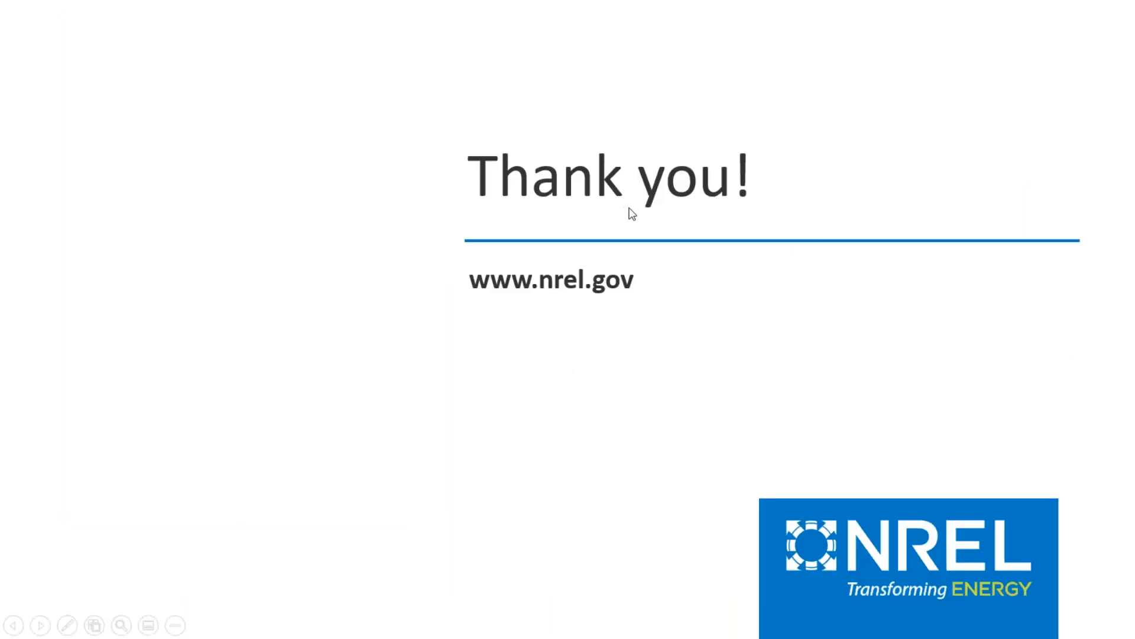